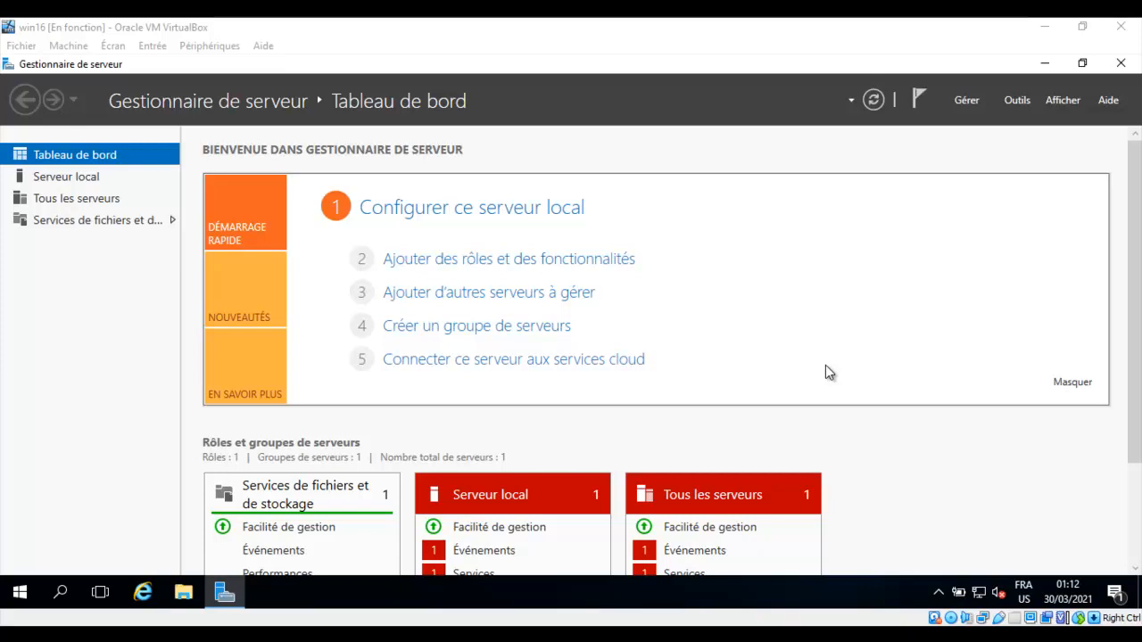
# Launch System Properties by running sysdm.cpl.
pyautogui.click(490, 26)
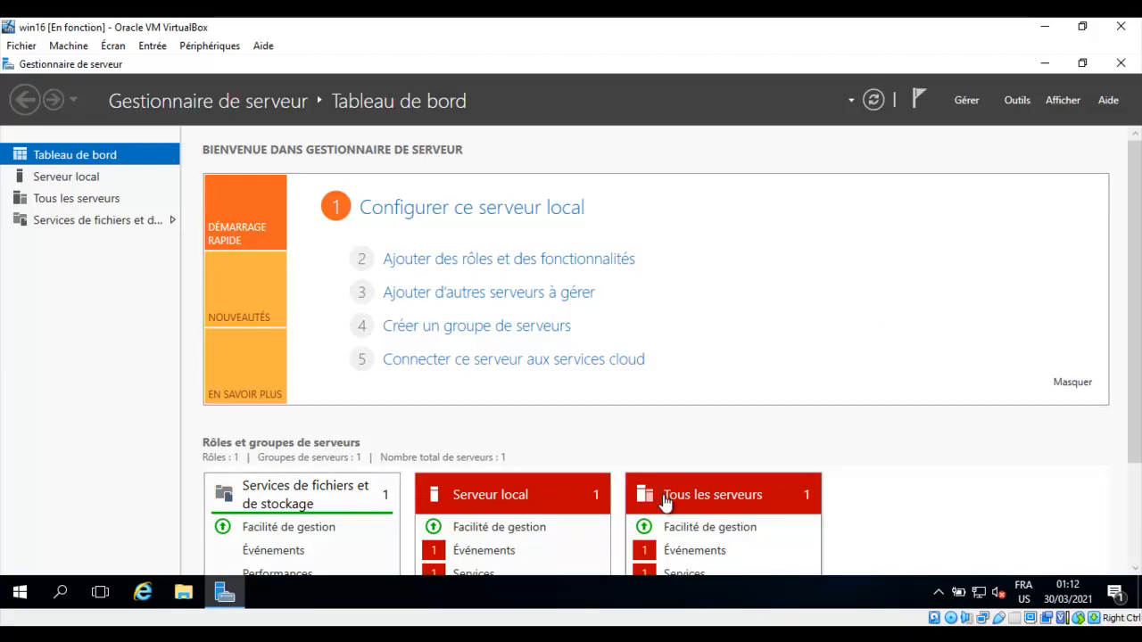
pyautogui.press('super+r')
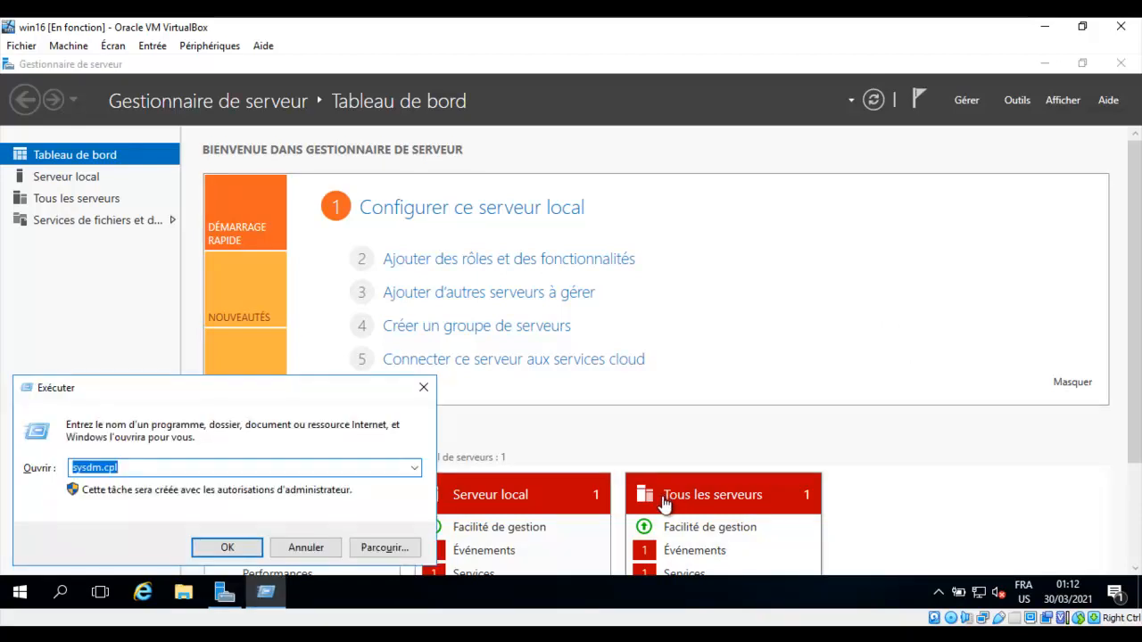
pyautogui.write('sy')
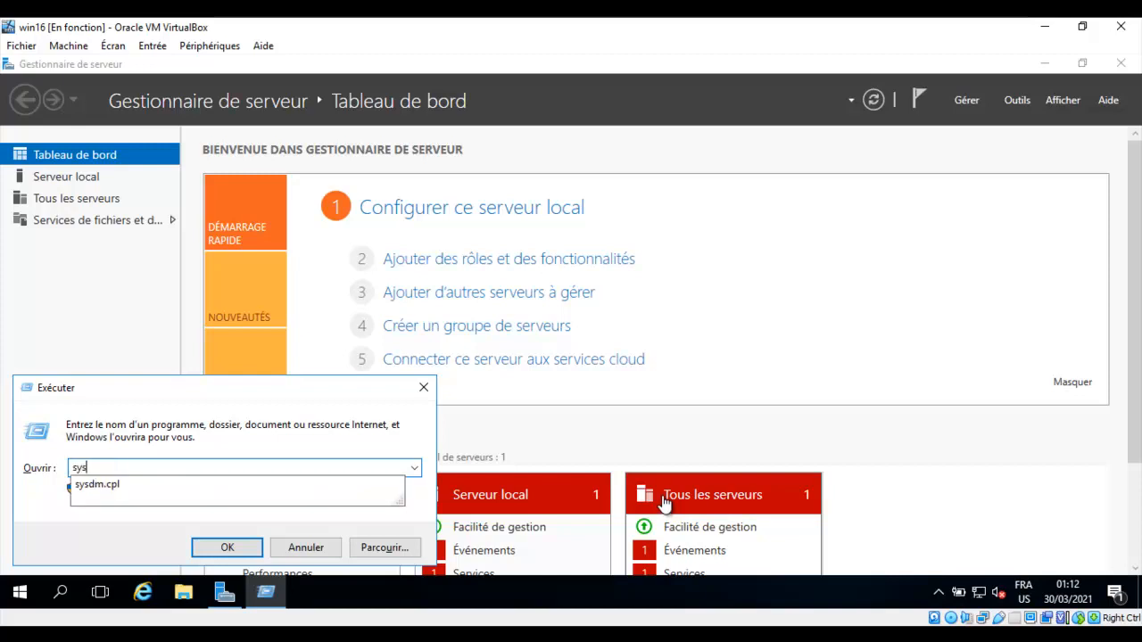
pyautogui.write('sdm.cpl')
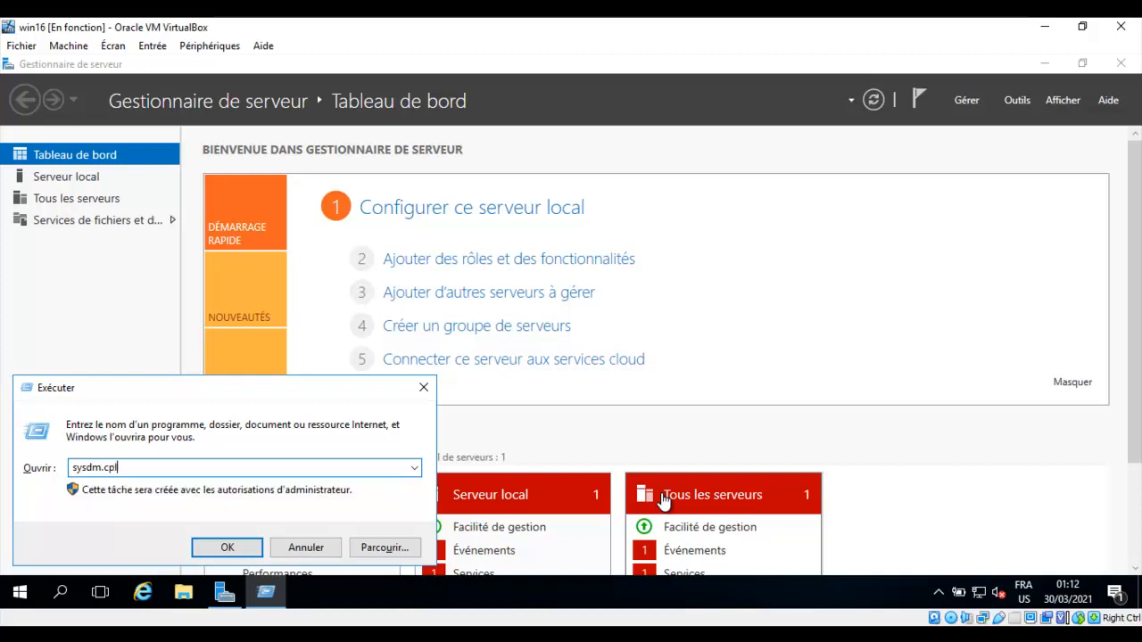
pyautogui.press('Return')
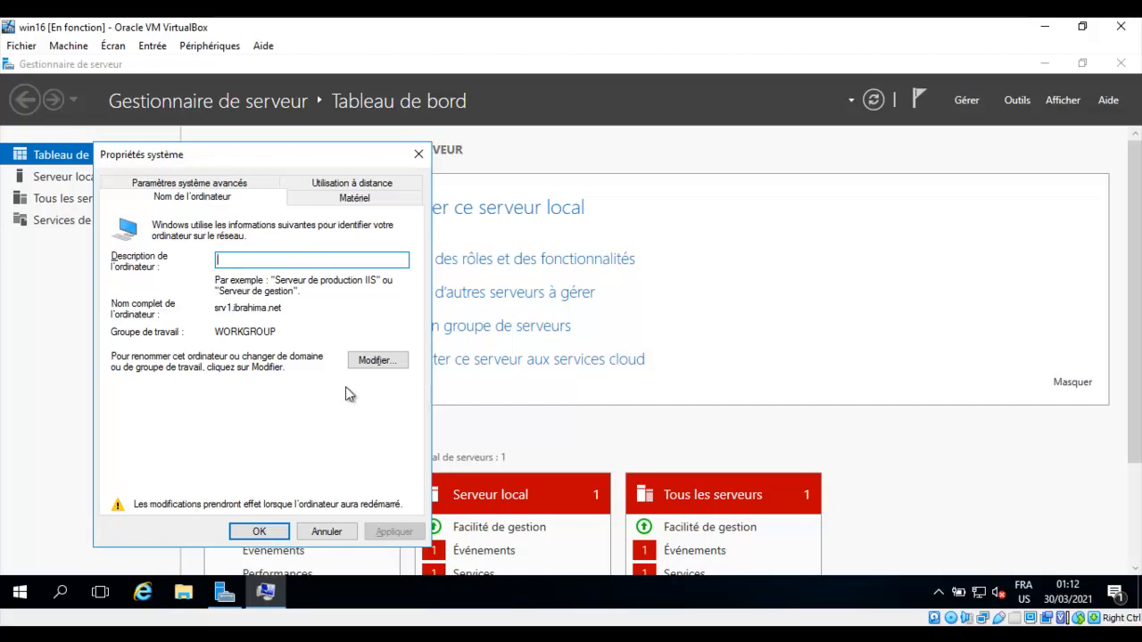
# Change the computer name from srv1 to serveur1 and bring up the DNS suffix settings.
pyautogui.click(379, 362)
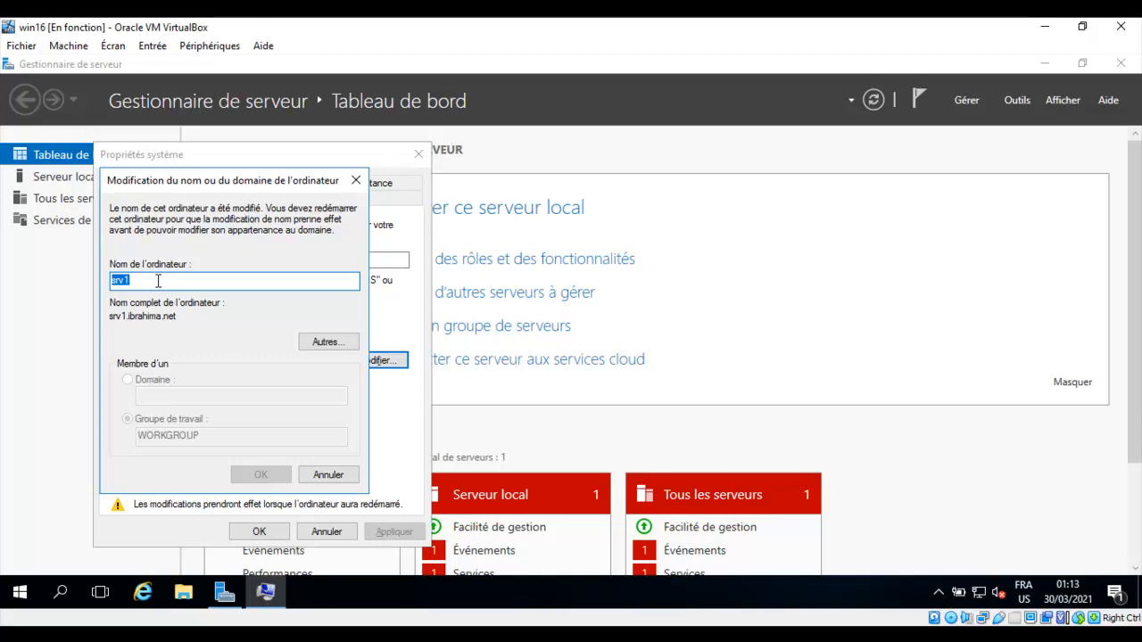
pyautogui.click(158, 281)
pyautogui.press('BackSpace')
pyautogui.press('BackSpace')
pyautogui.press('BackSpace')
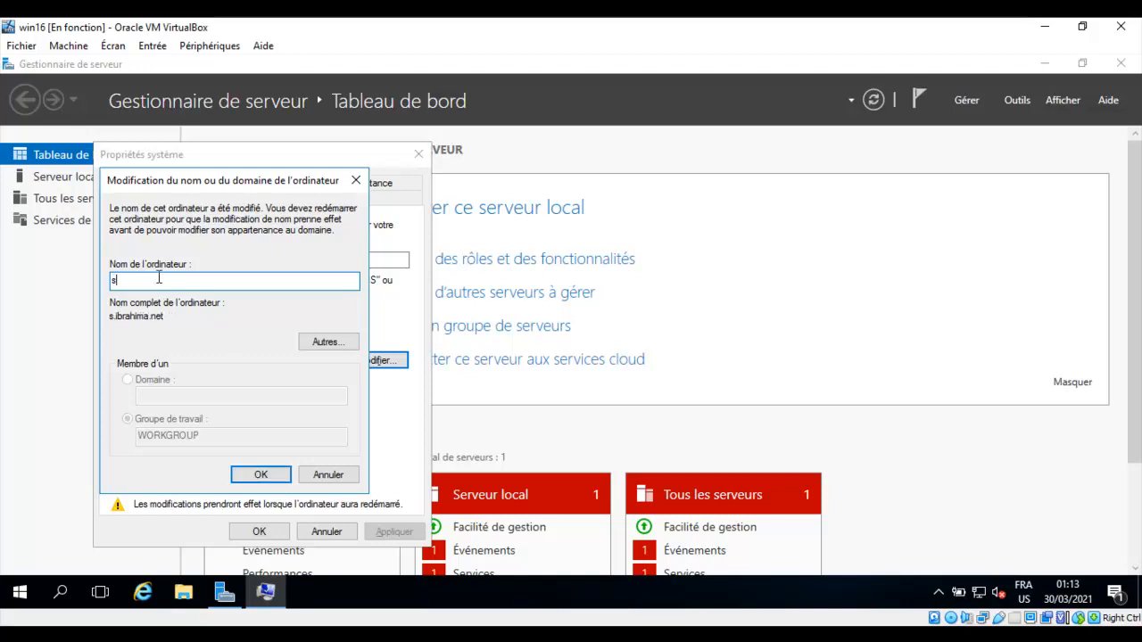
pyautogui.write('erveur1')
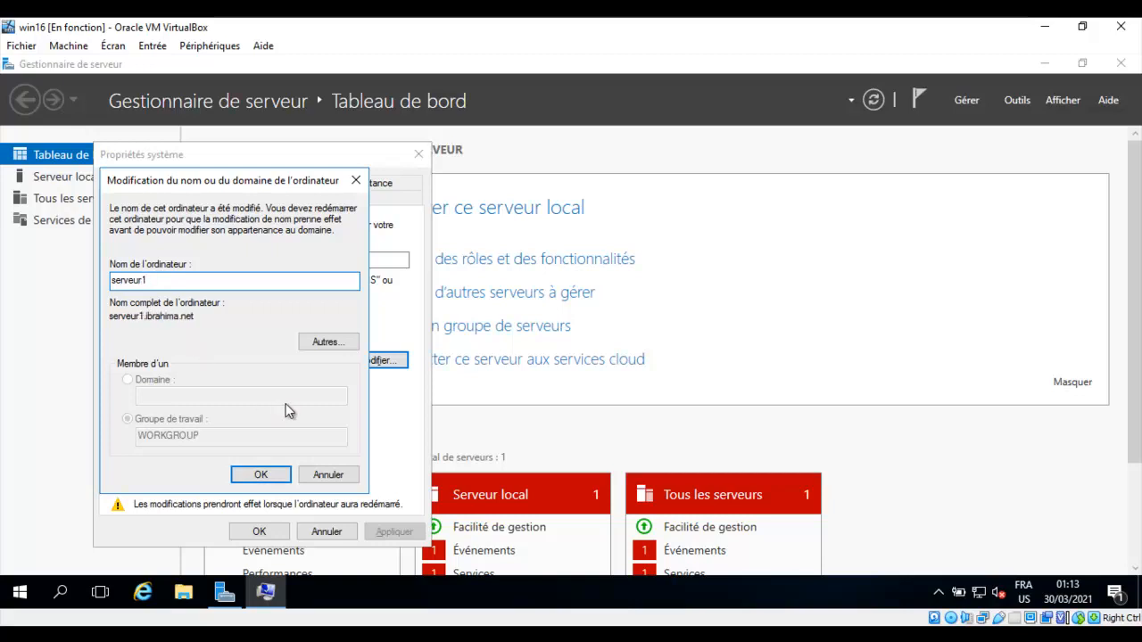
pyautogui.click(337, 349)
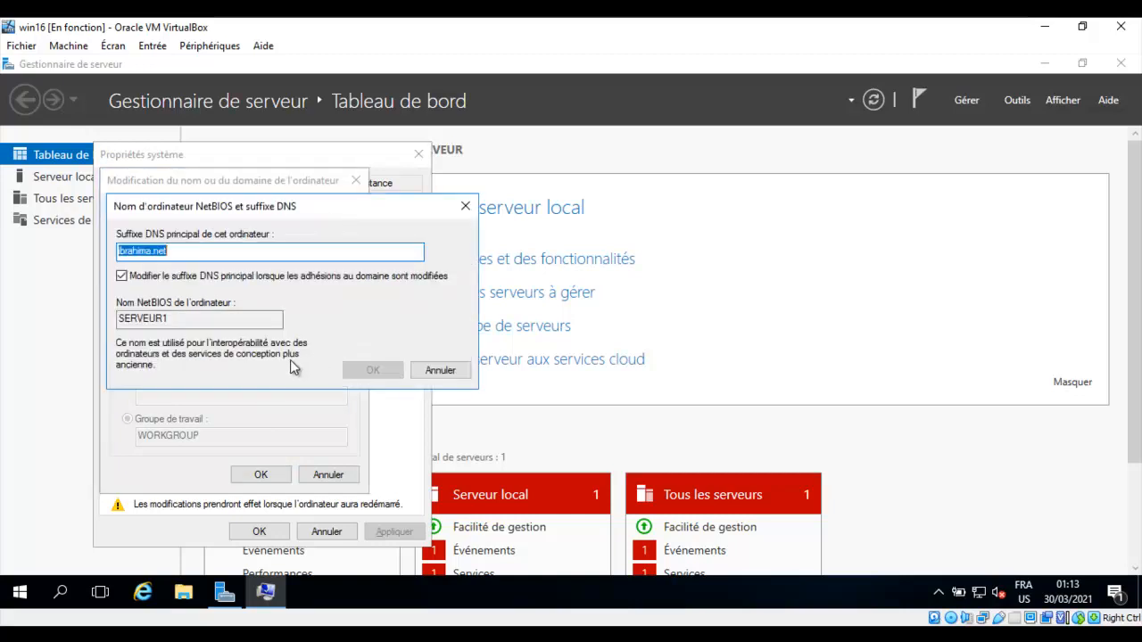
# Set the primary DNS suffix to ibou.net and confirm the full name serveur1.ibou.net.
pyautogui.click(177, 252)
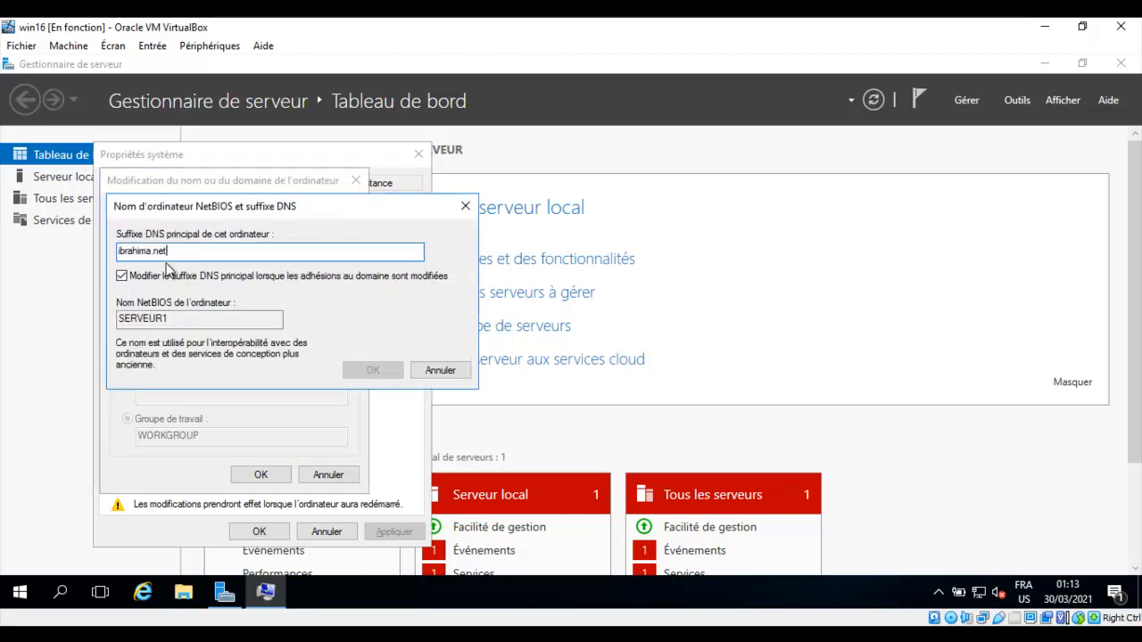
pyautogui.click(122, 276)
pyautogui.click(122, 276)
pyautogui.press('BackSpace')
pyautogui.press('BackSpace')
pyautogui.press('BackSpace')
pyautogui.press('BackSpace')
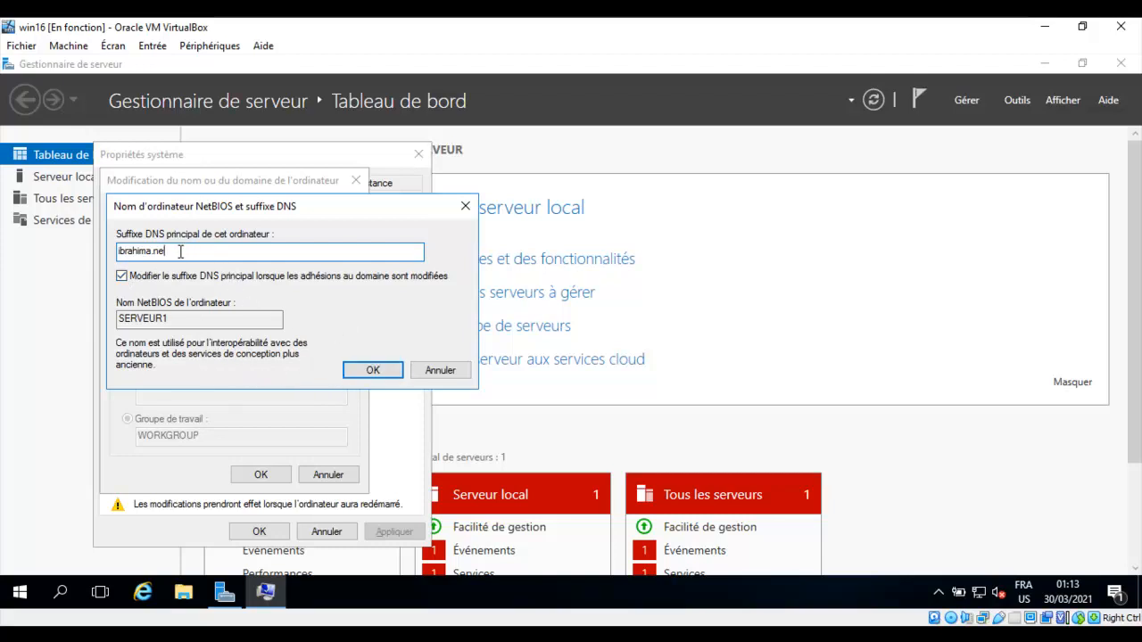
pyautogui.press('BackSpace')
pyautogui.press('BackSpace')
pyautogui.write('ou.net')
pyautogui.click(373, 372)
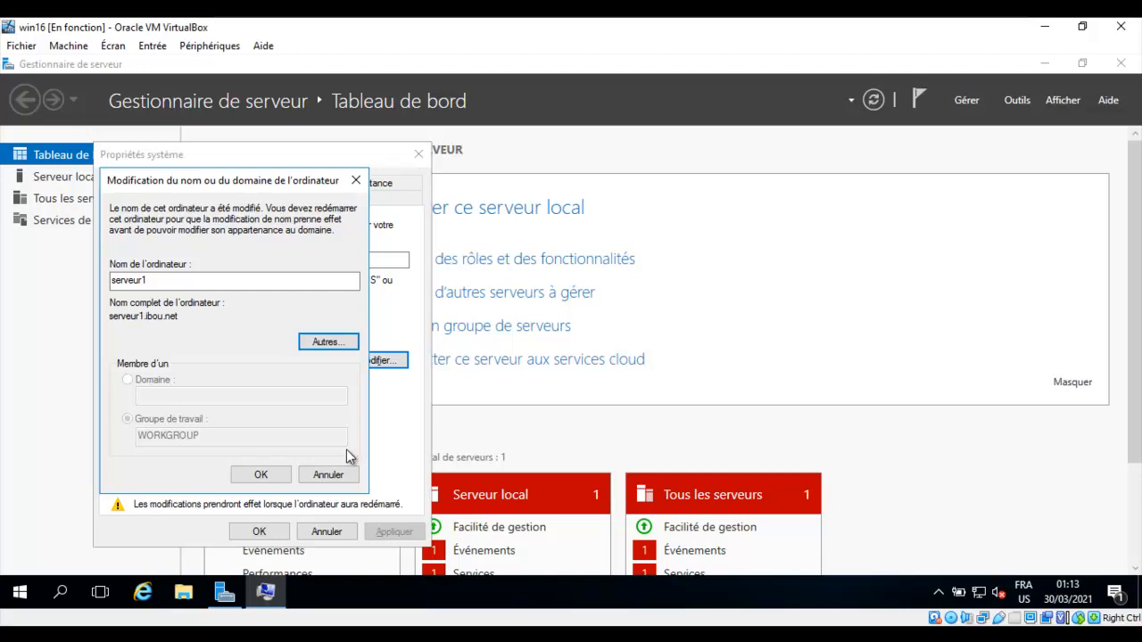
pyautogui.click(258, 480)
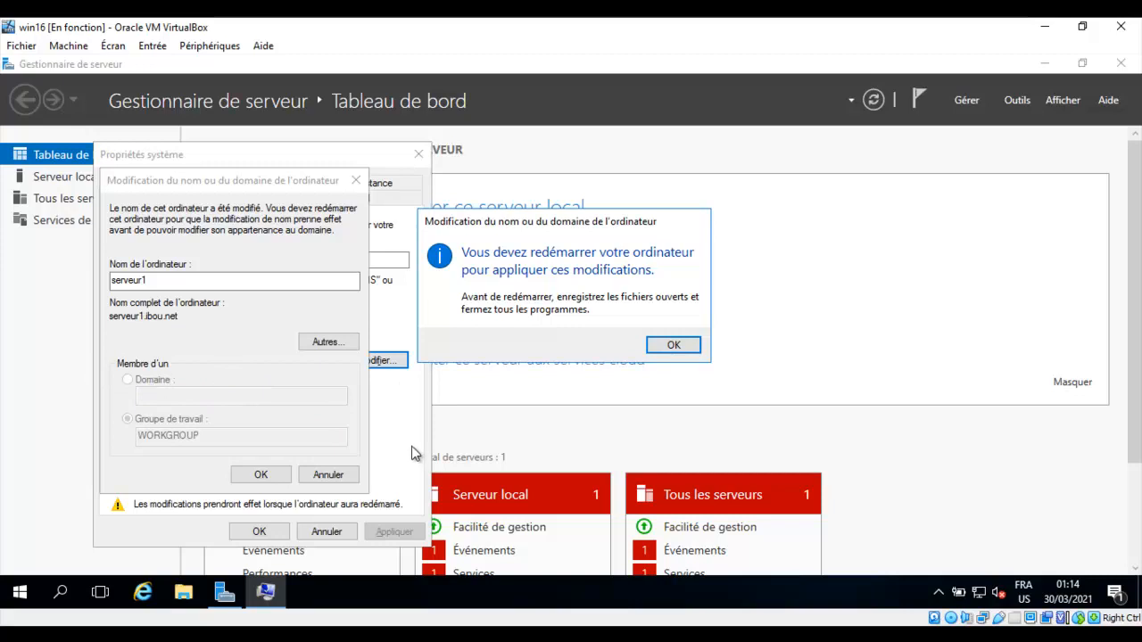
# Launch Network Connections with ncpa.cpl and maximize its window.
pyautogui.press('super+r')
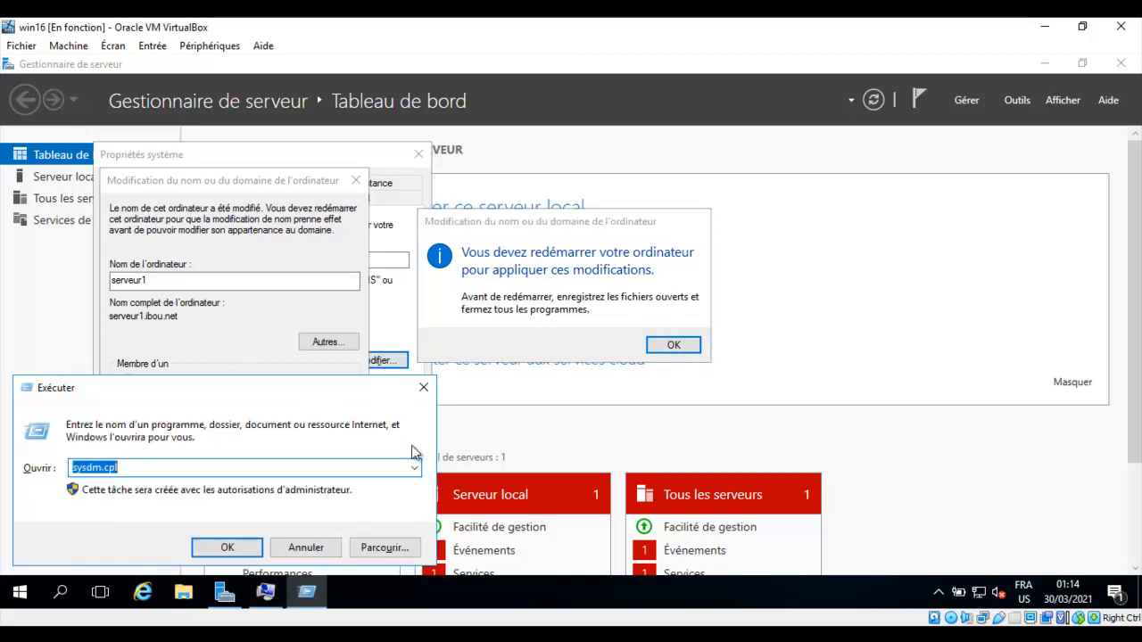
pyautogui.press('BackSpace')
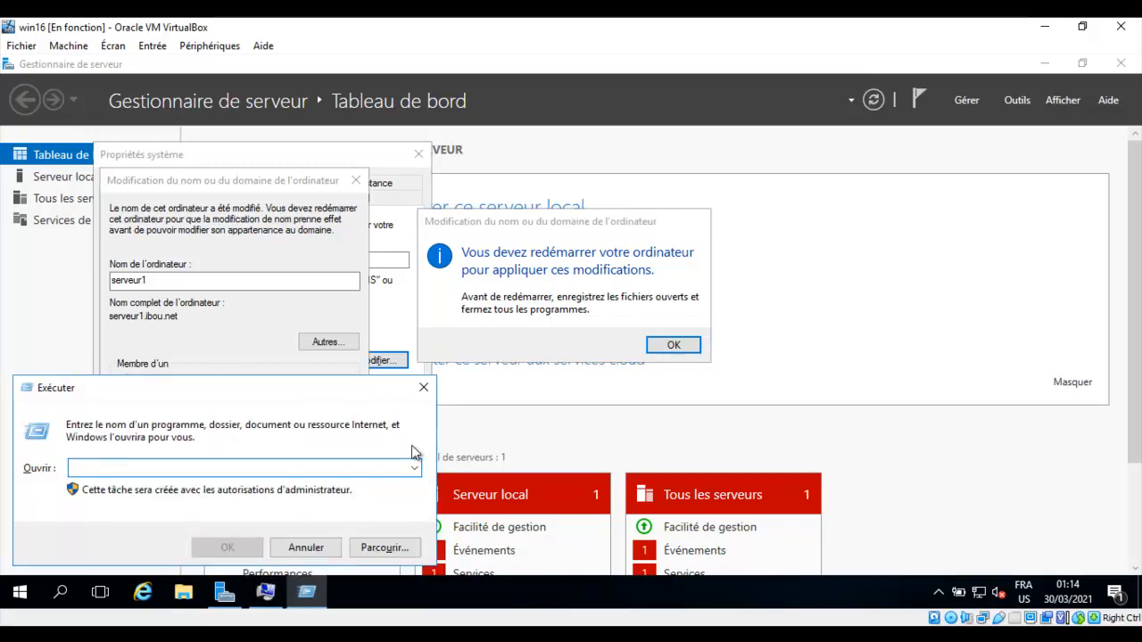
pyautogui.write('ncp')
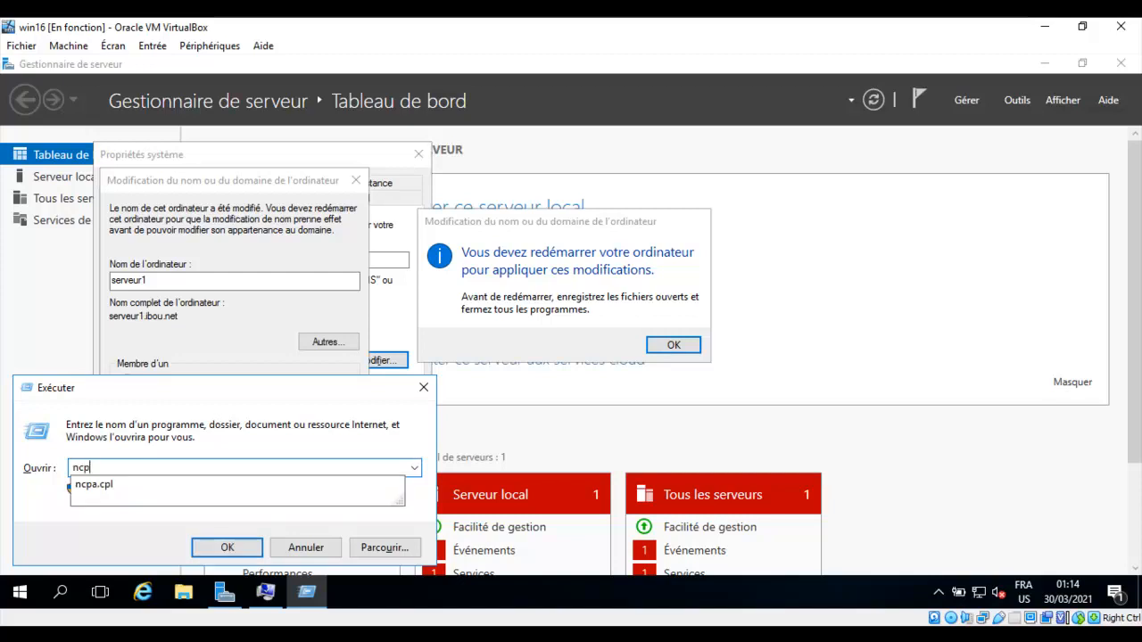
pyautogui.write('a.cpl')
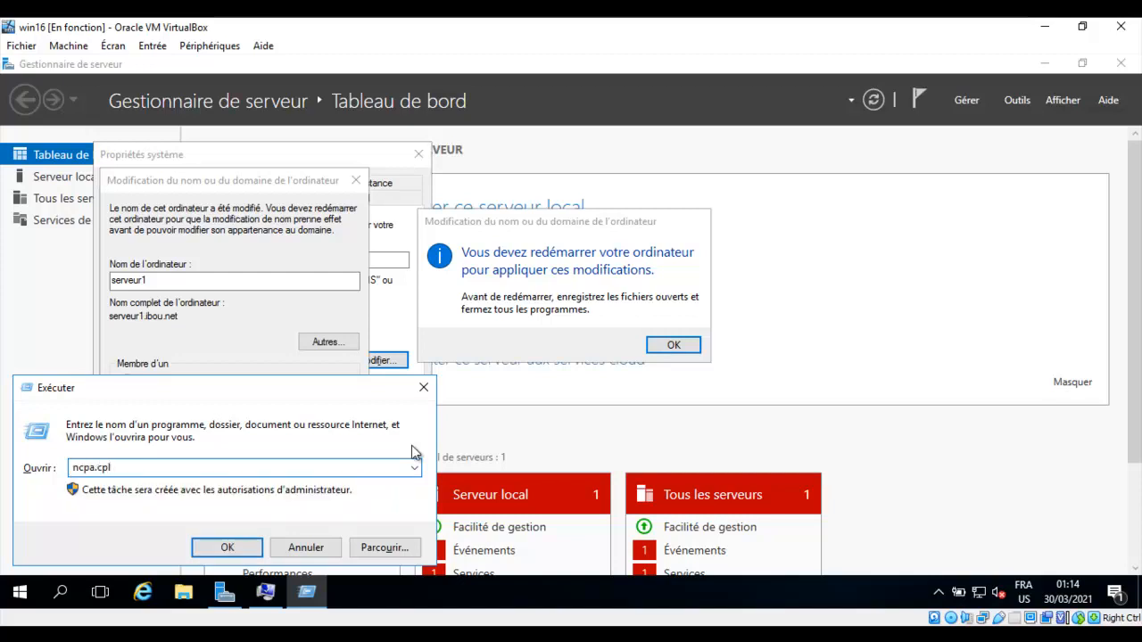
pyautogui.press('Return')
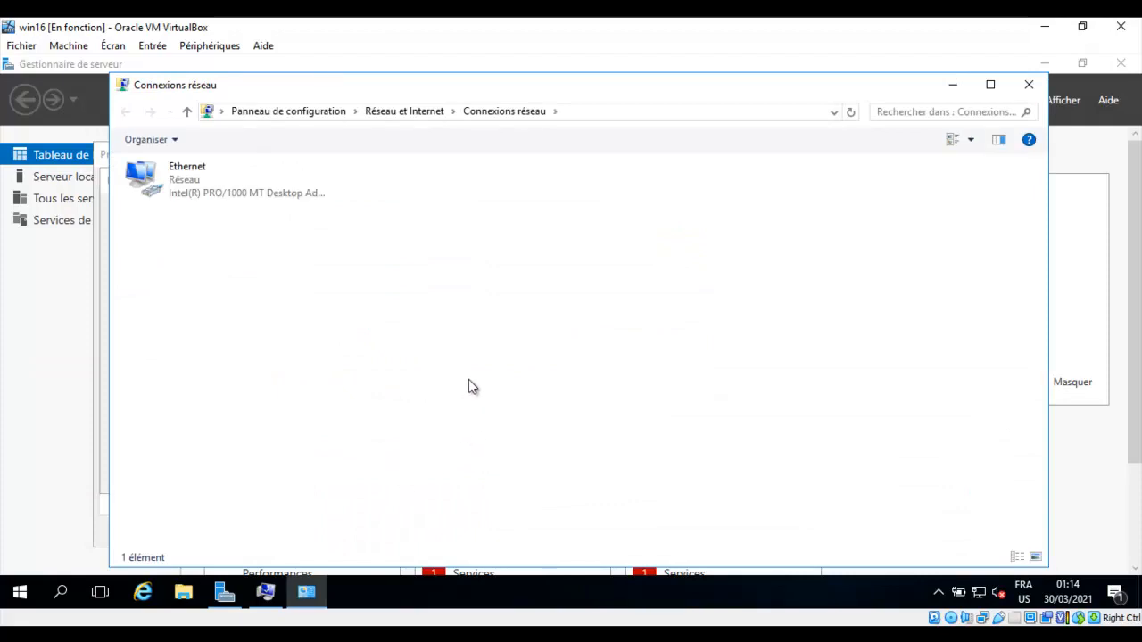
pyautogui.moveTo(636, 89); pyautogui.dragTo(613, 87)
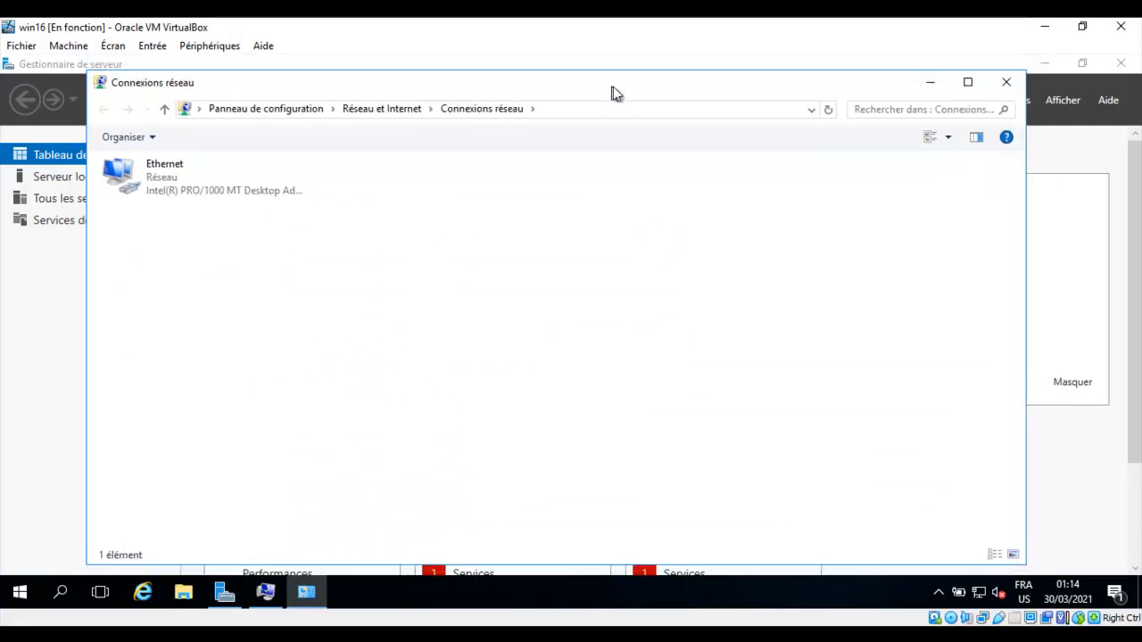
pyautogui.click(968, 82)
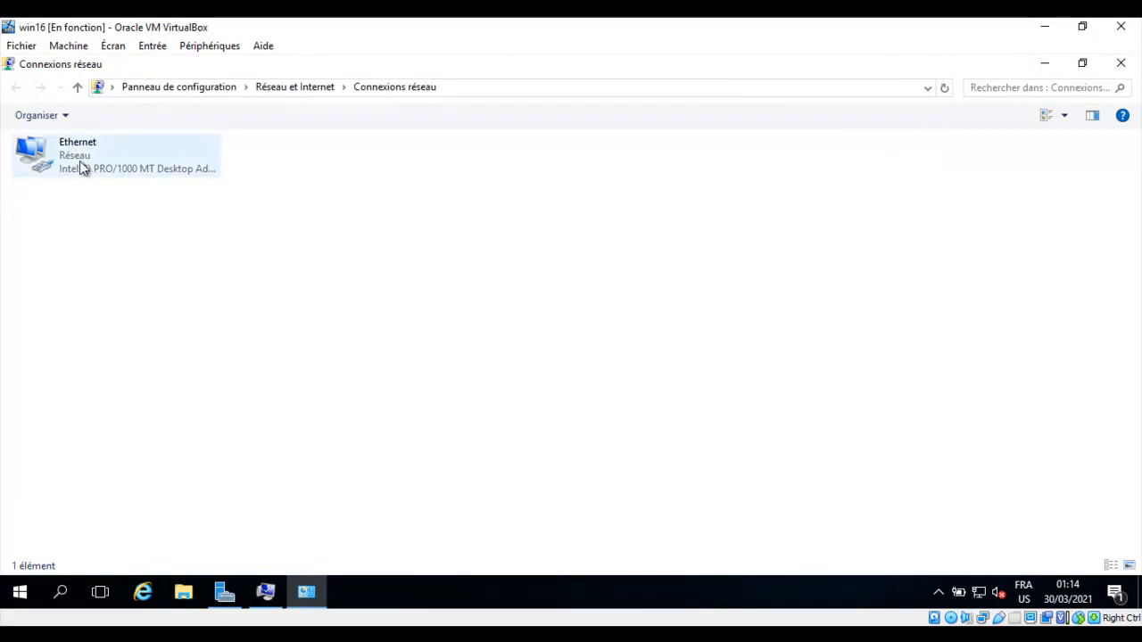
# Bring up the Ethernet adapter's Propriétés dialog.
pyautogui.click(106, 173)
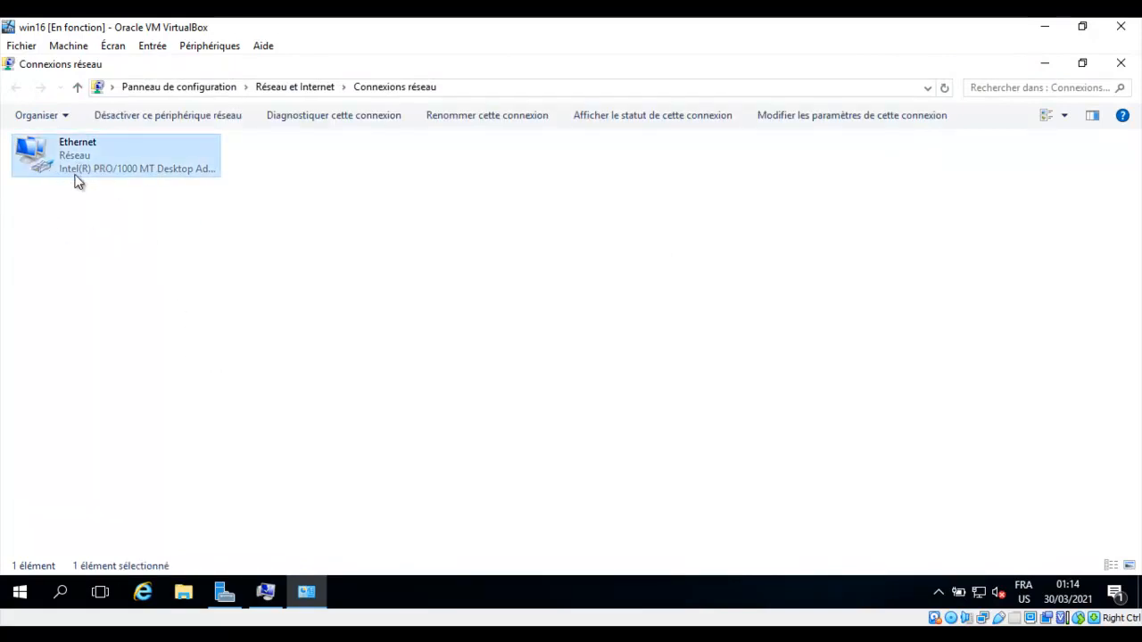
pyautogui.rightClick(84, 162)
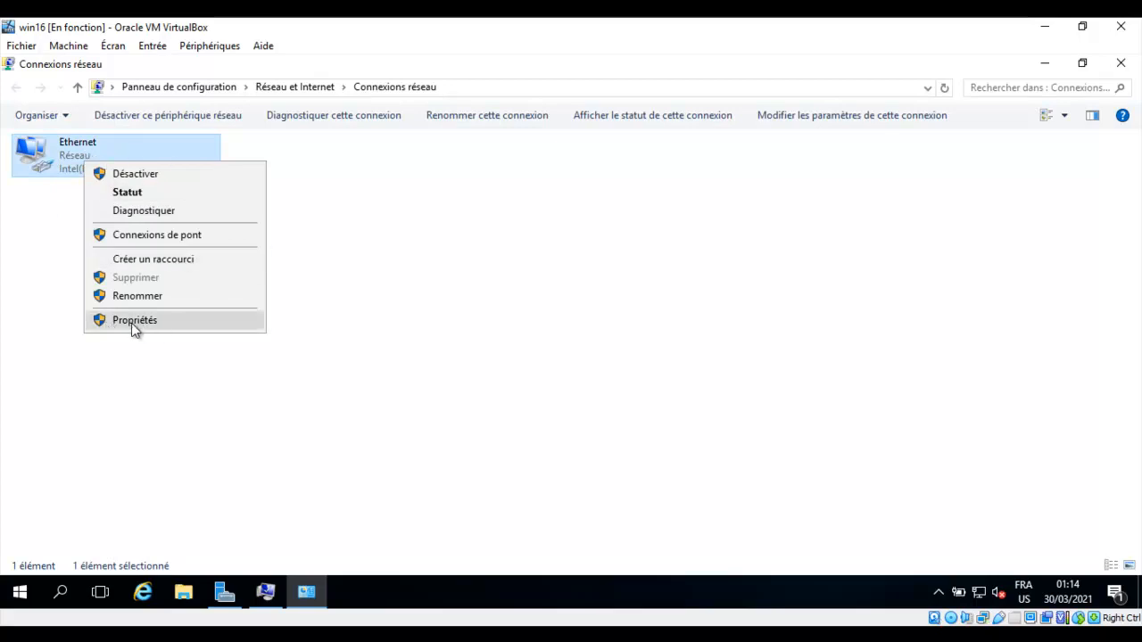
pyautogui.click(145, 322)
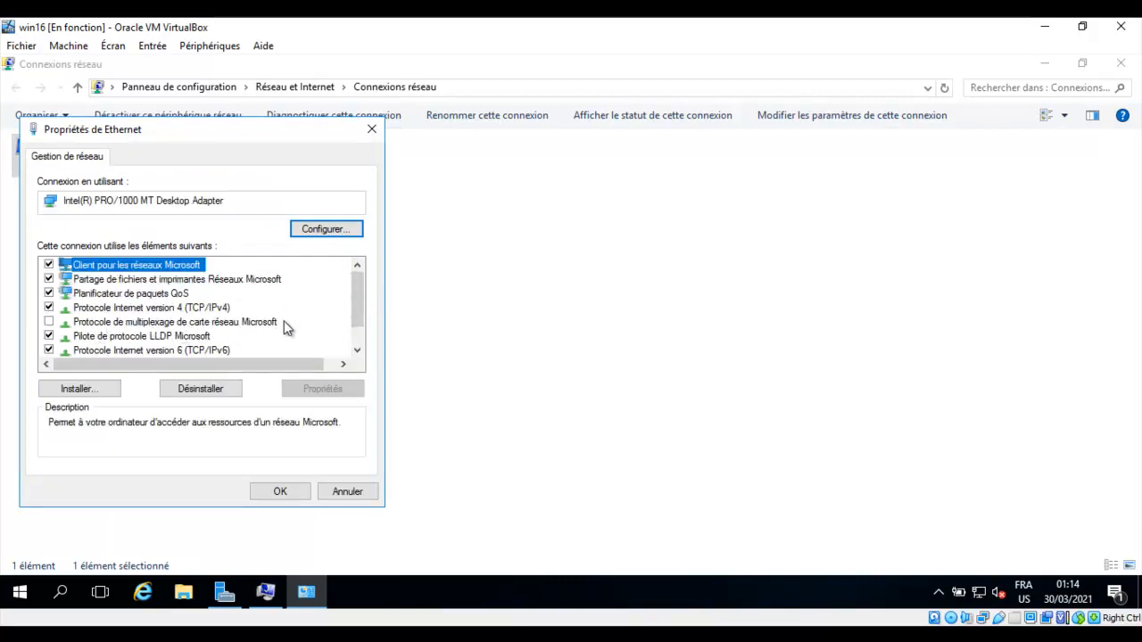
# Disable TCP/IPv6 on the Ethernet adapter and bring up its TCP/IPv4 settings.
pyautogui.moveTo(354, 308)
pyautogui.mouseDown()
pyautogui.moveTo(353, 321)
pyautogui.moveTo(357, 311)
pyautogui.mouseUp()
pyautogui.click(49, 351)
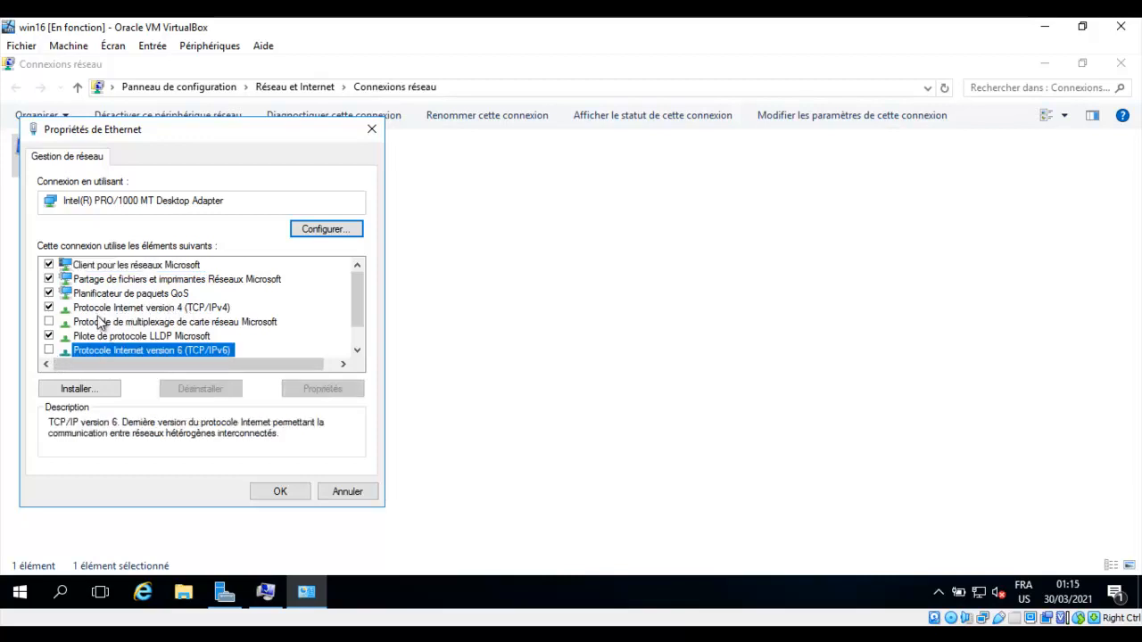
pyautogui.click(169, 308)
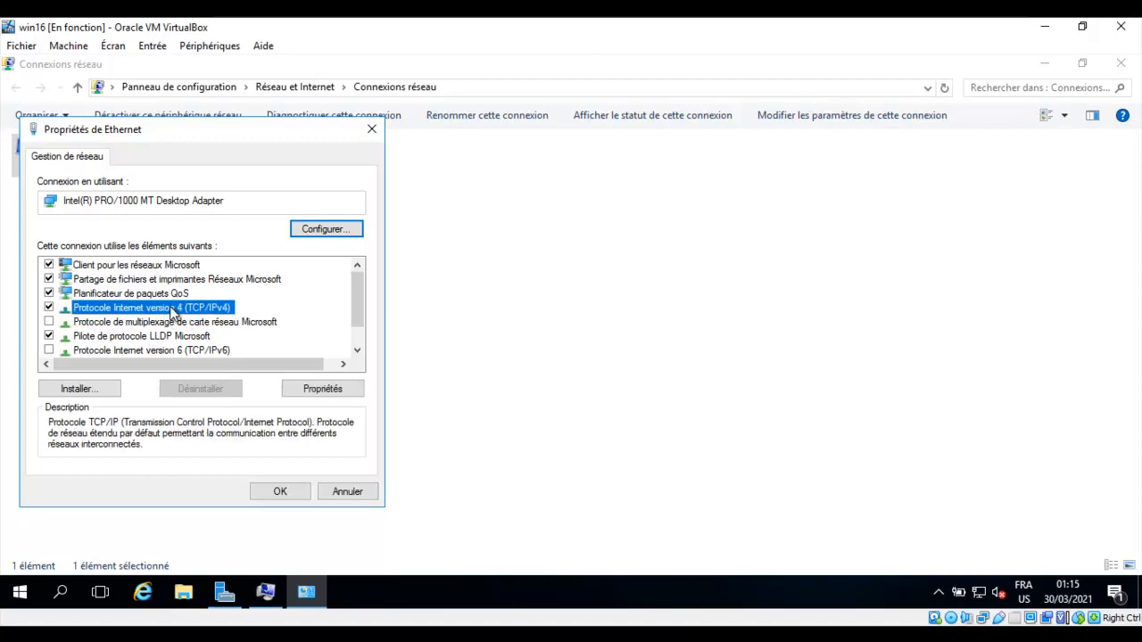
pyautogui.doubleClick(171, 309)
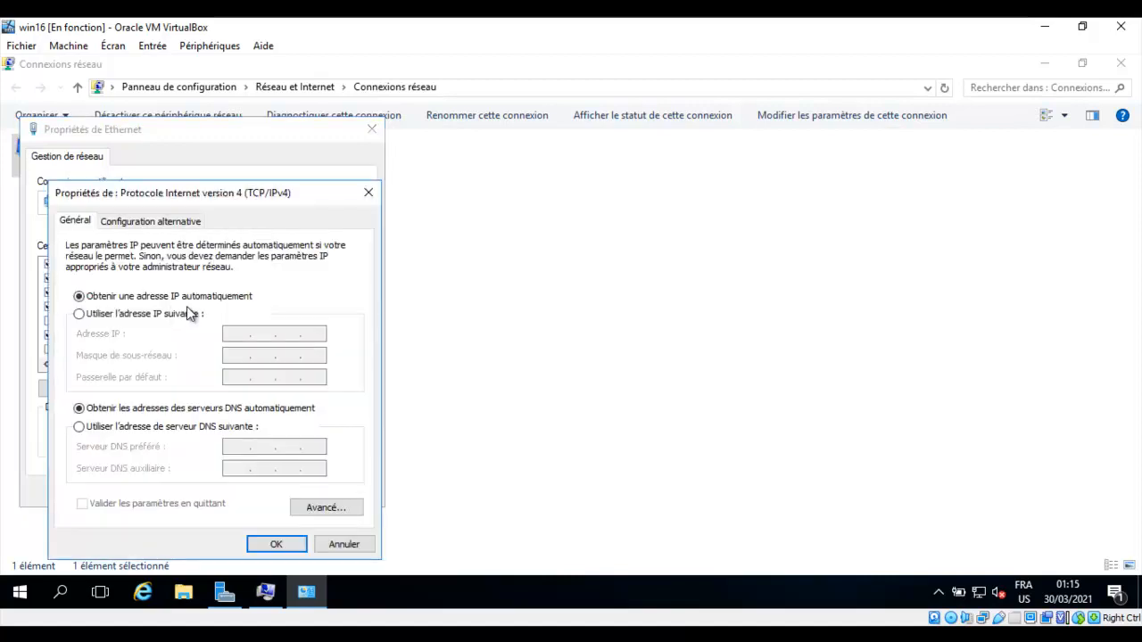
# Assign static IP 192.168.0.1, mask 255.255.255.0, gateway and DNS 192.168.0.1, then apply.
pyautogui.click(83, 316)
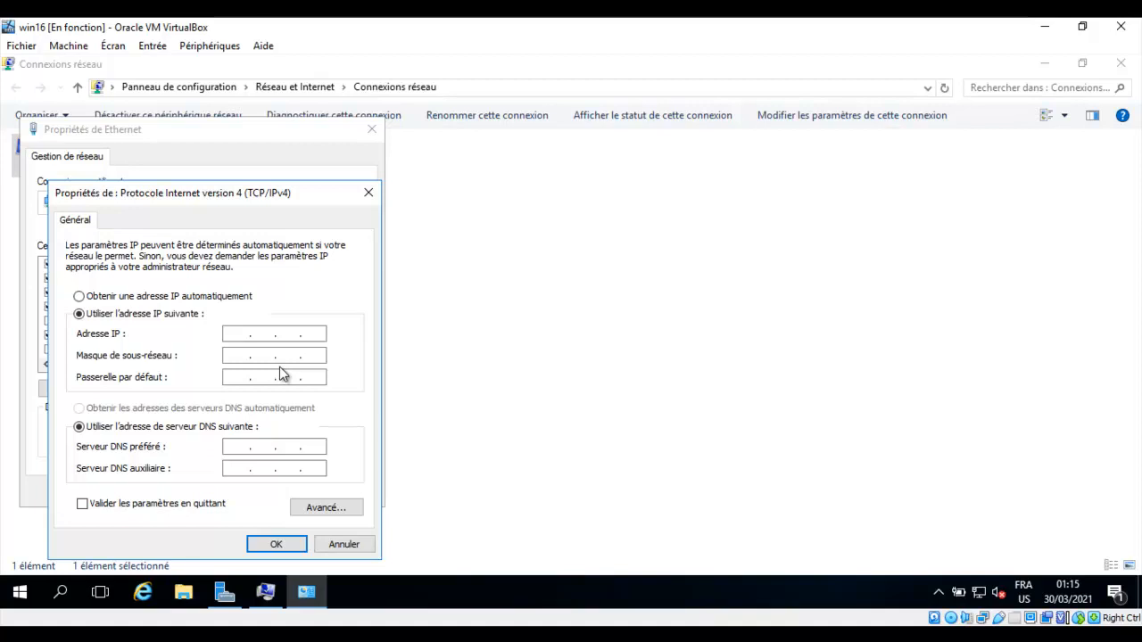
pyautogui.write('192 . 168 . 0 . 1')
pyautogui.click(238, 356)
pyautogui.click(231, 376)
pyautogui.click(244, 378)
pyautogui.write('192 . 168 . 0 . 1')
pyautogui.click(239, 446)
pyautogui.write('1921')
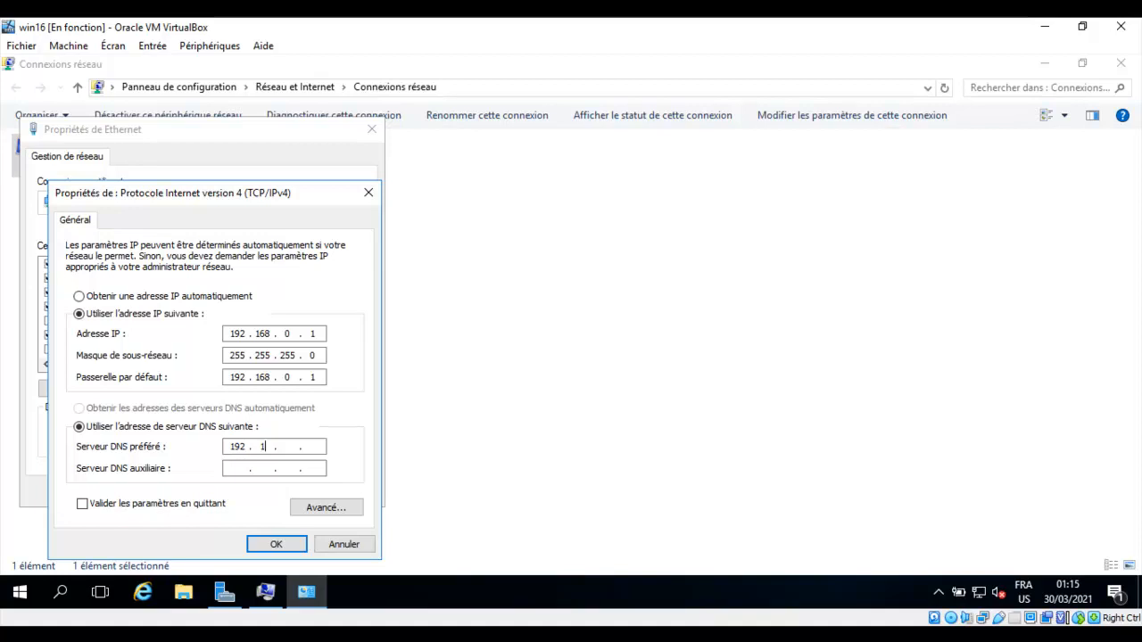
pyautogui.write('68')
pyautogui.write('0 ')
pyautogui.write('1')
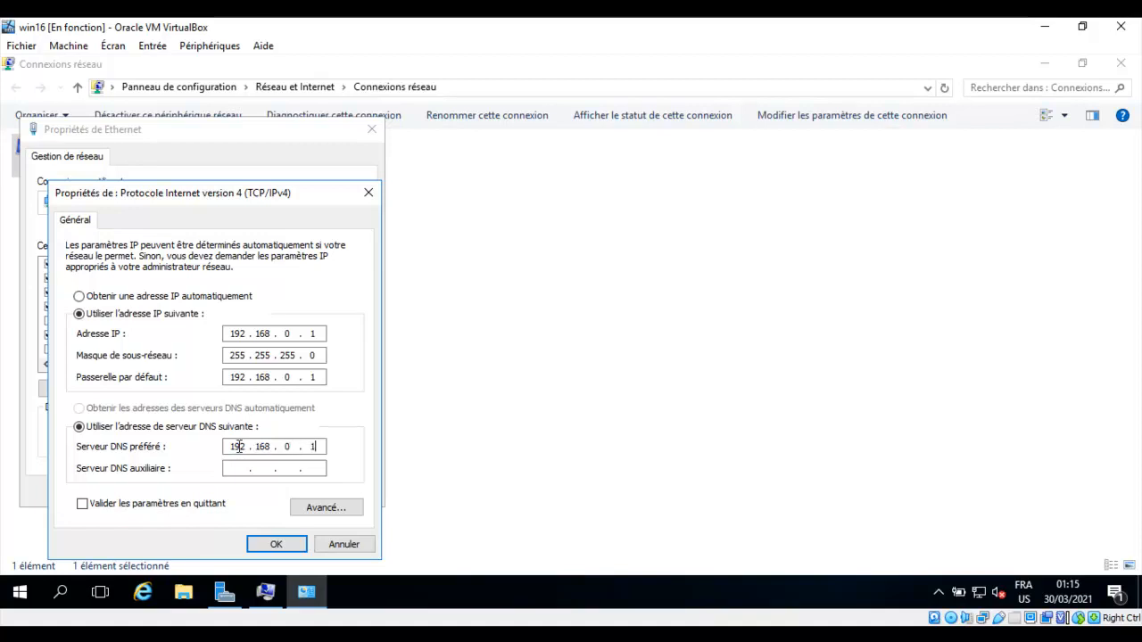
pyautogui.click(286, 547)
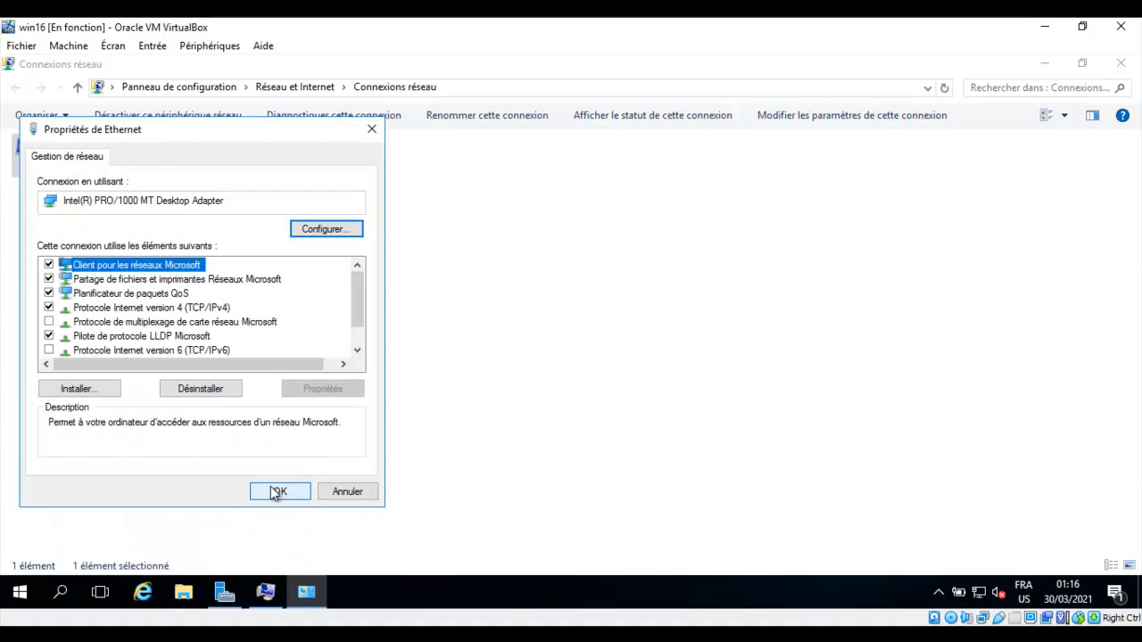
pyautogui.click(281, 493)
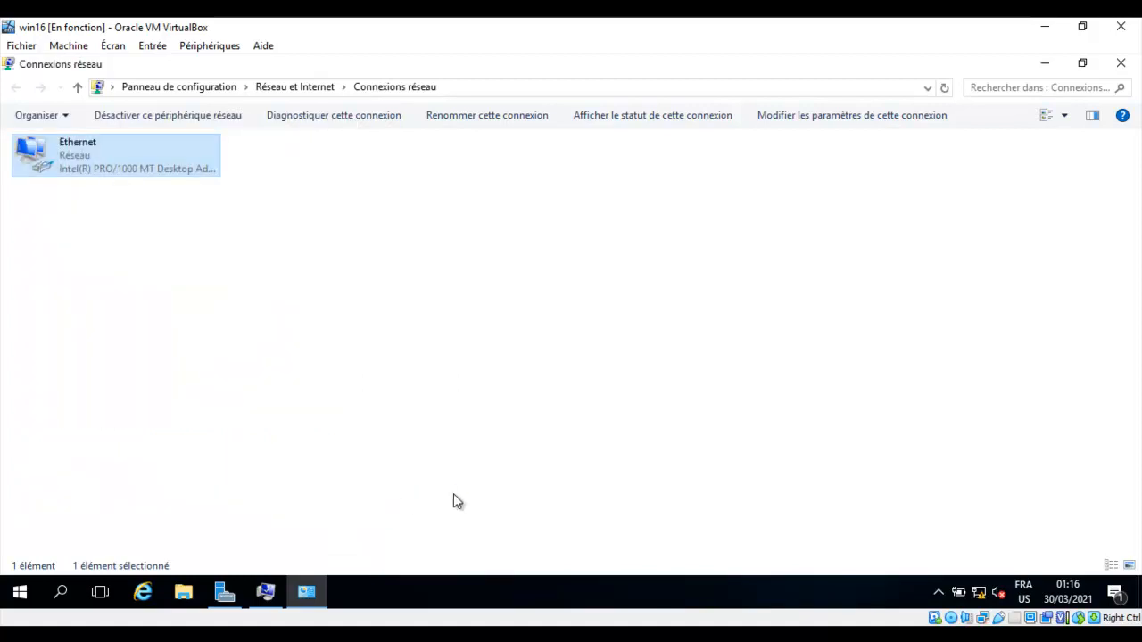
# Acknowledge the restart notice, close System Properties, and restart the server now.
pyautogui.click(1045, 62)
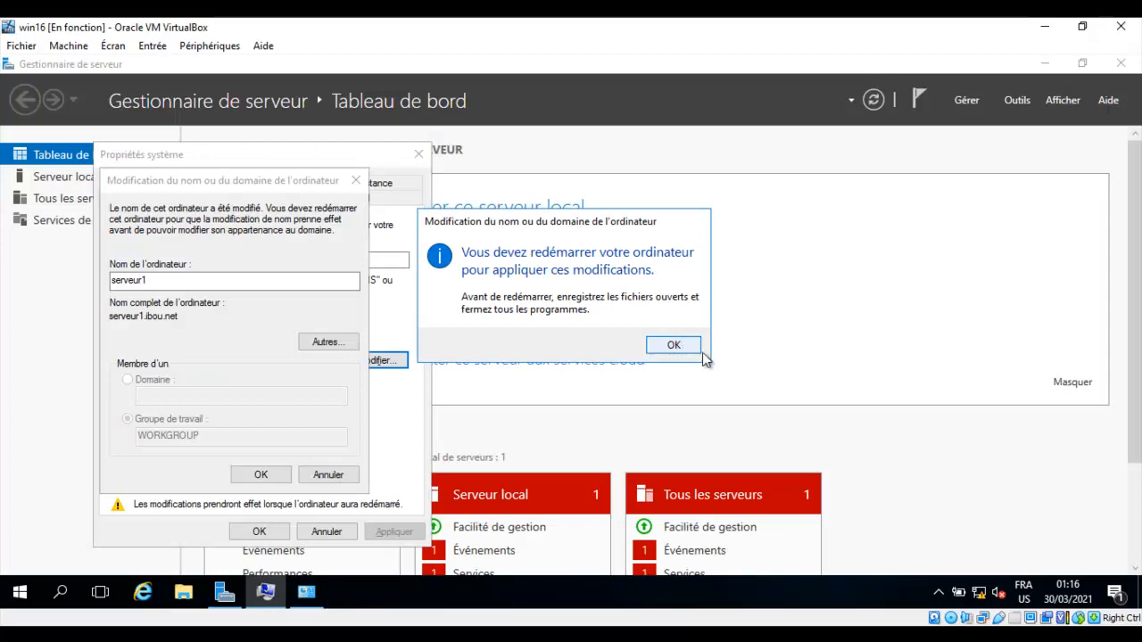
pyautogui.click(674, 346)
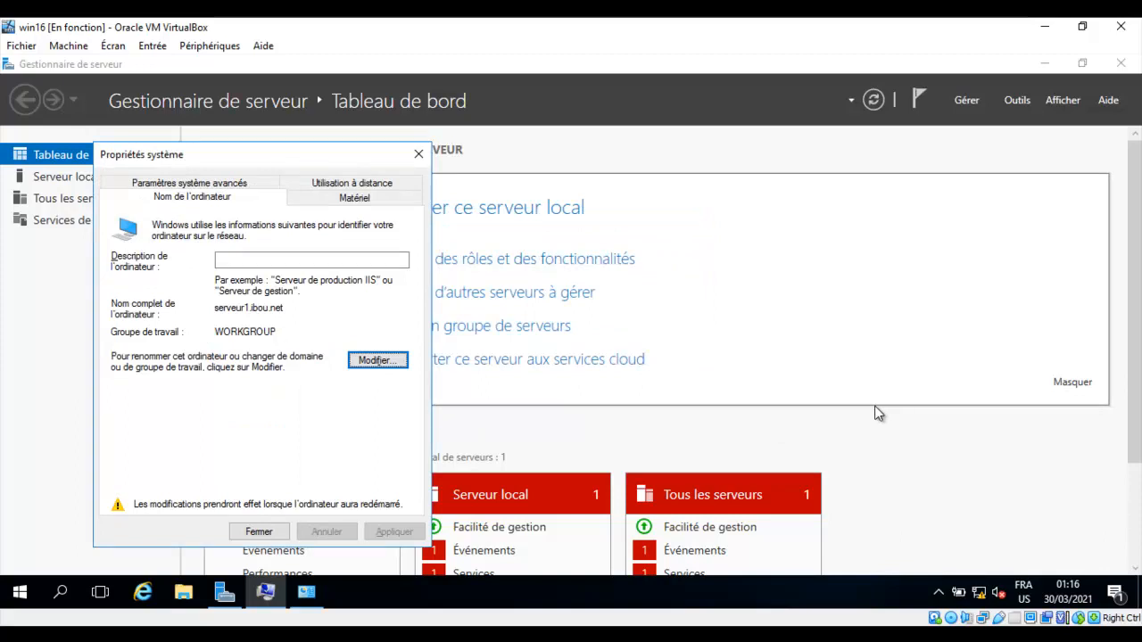
pyautogui.click(259, 531)
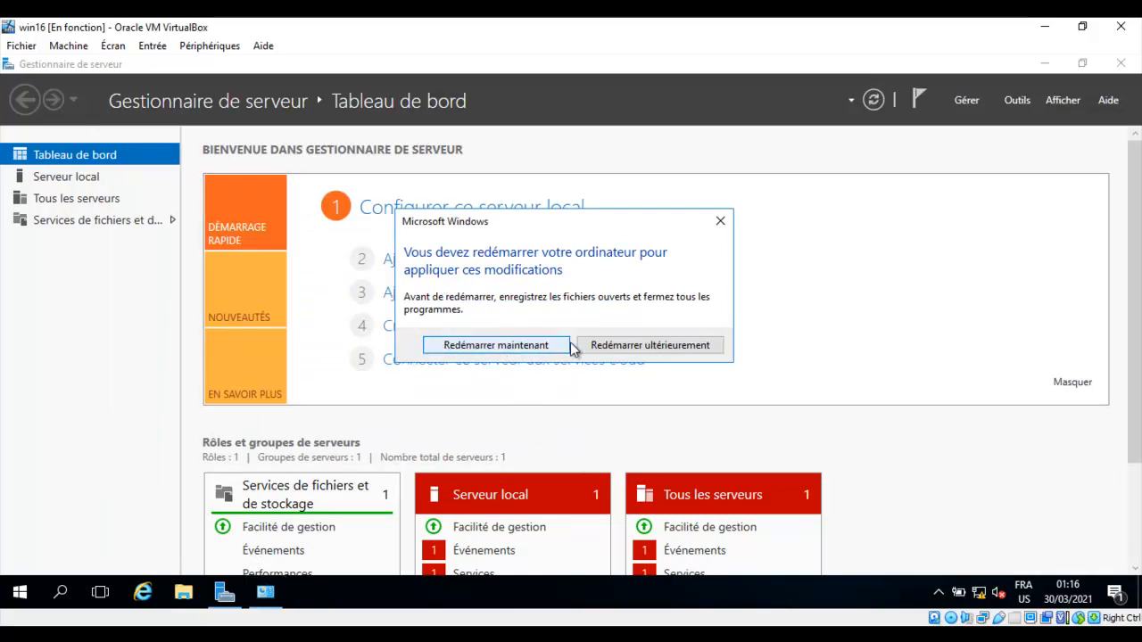
pyautogui.click(496, 346)
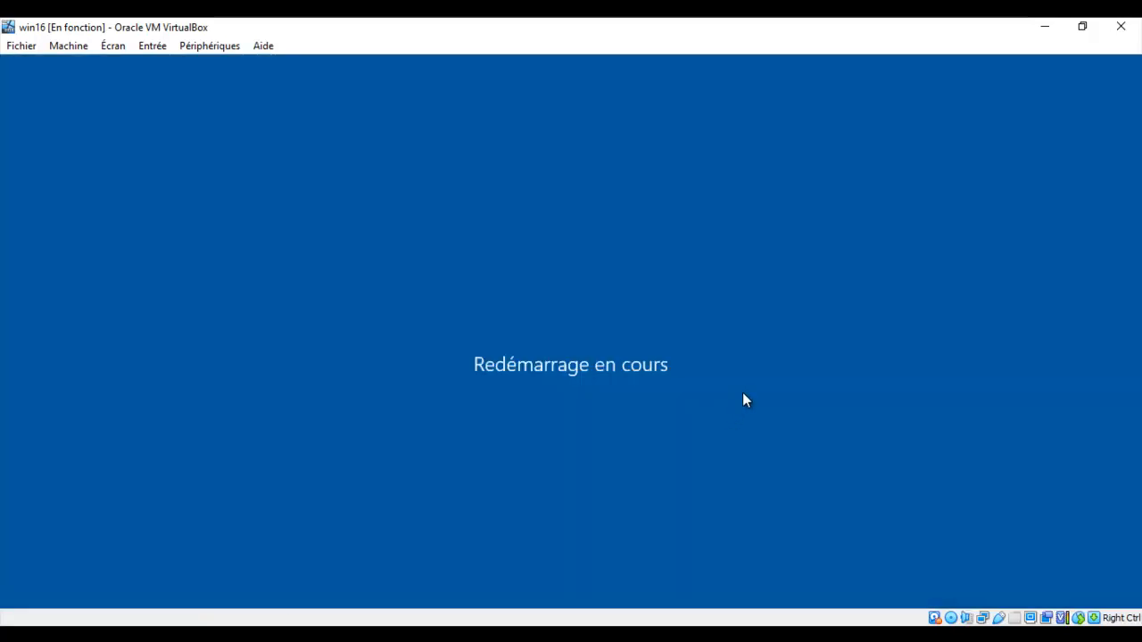
# After the reboot, sign back in as Administrateur with the account password.
pyautogui.click(800, 633)
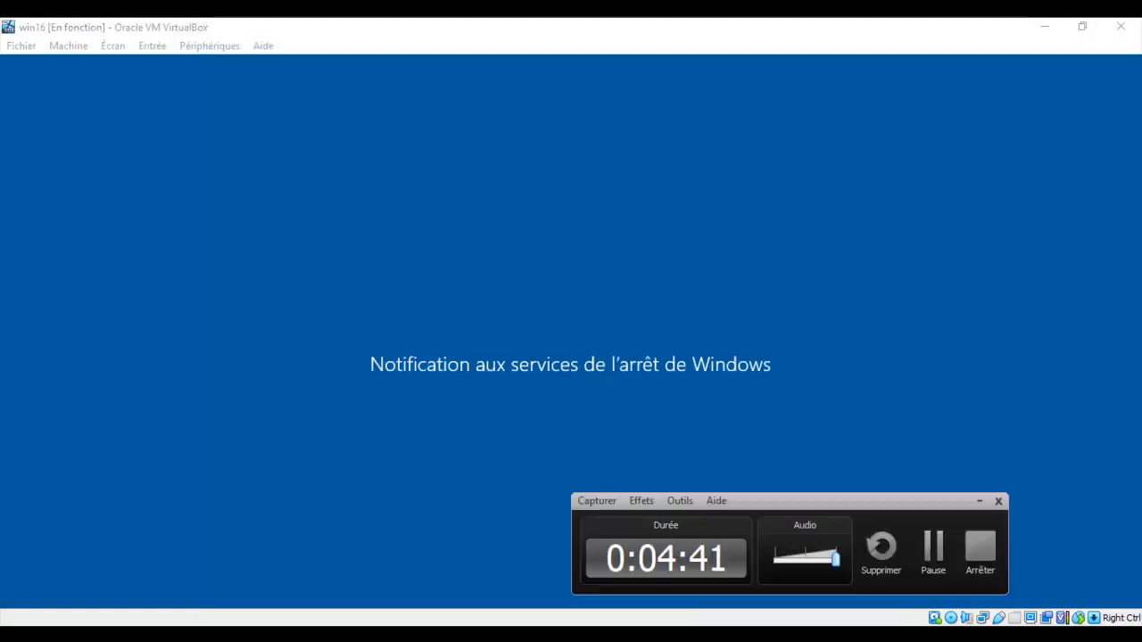
pyautogui.click(1057, 571)
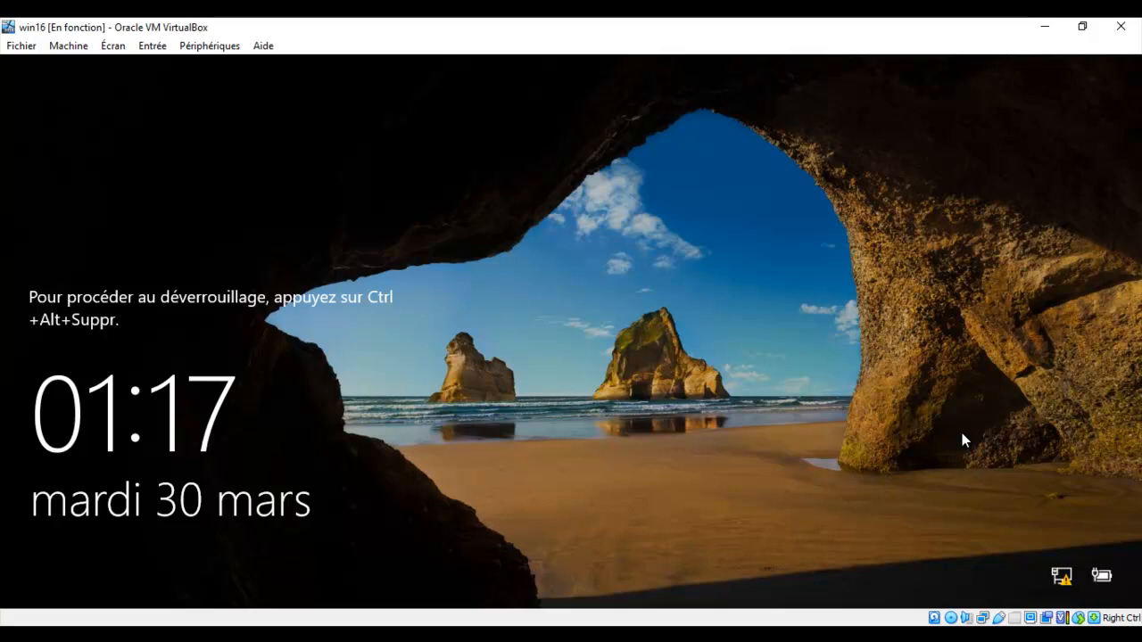
pyautogui.hotkey('ctrl', 'alt', 'Delete')
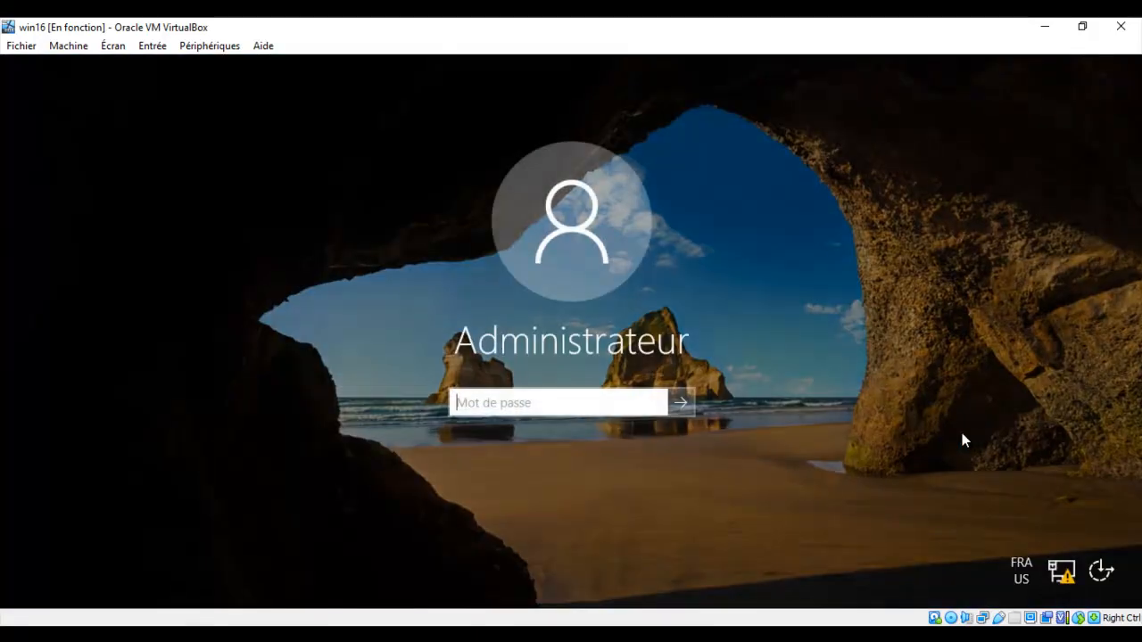
pyautogui.write('P')
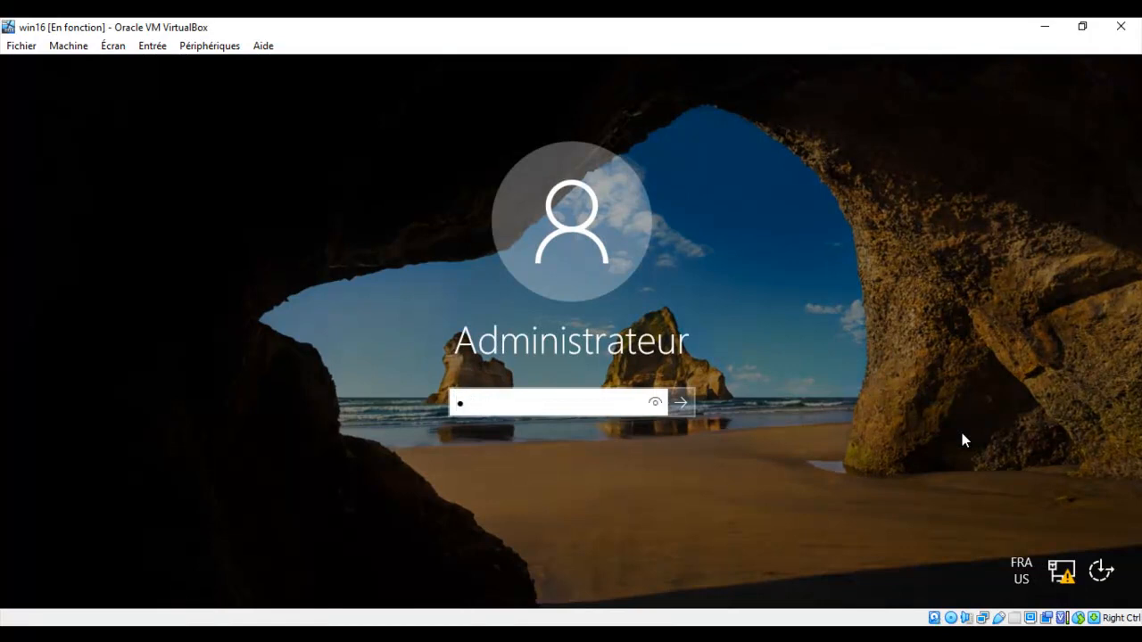
pyautogui.write('@ssw0rd12')
pyautogui.press('Return')
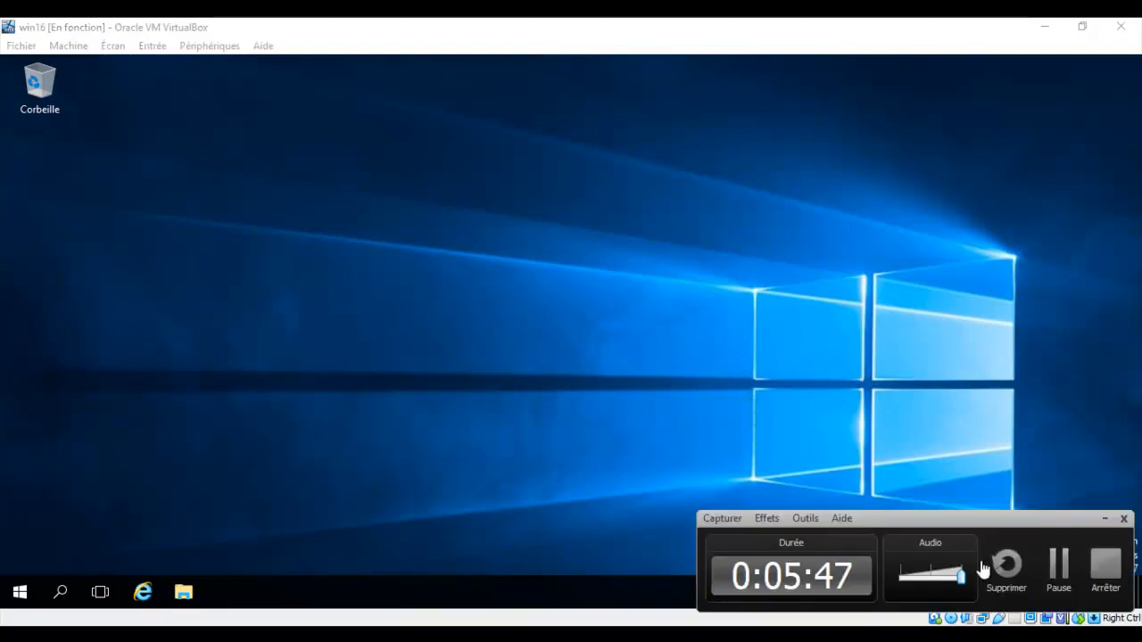
pyautogui.click(1061, 567)
pyautogui.click(1061, 567)
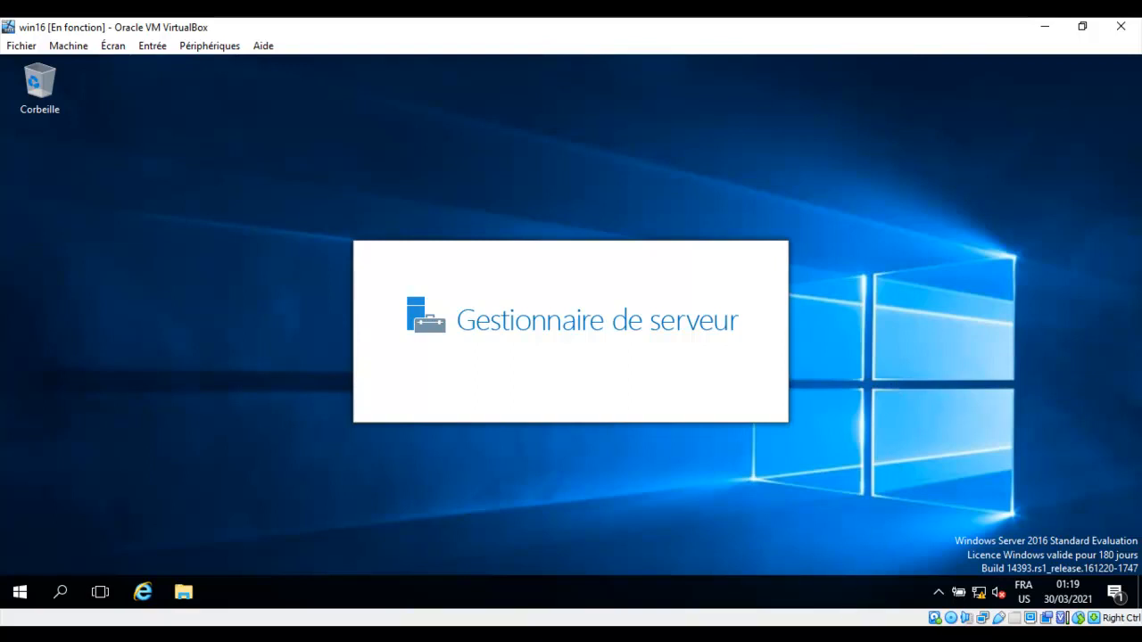
# Wait for the Server Manager dashboard to load, then show the Gérer menu.
pyautogui.click(801, 634)
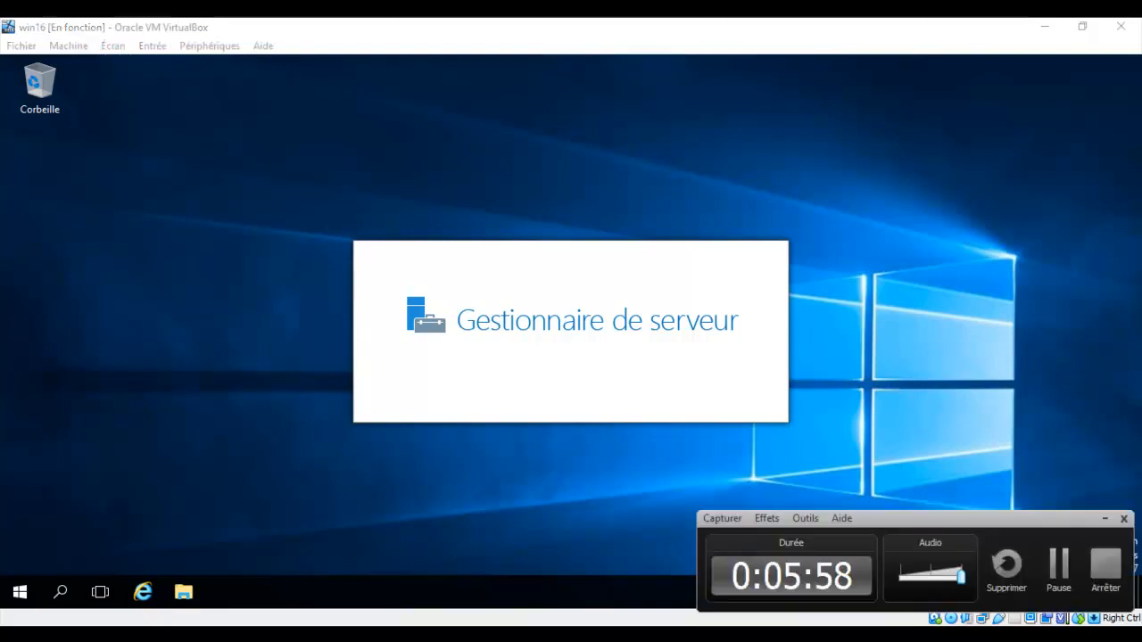
pyautogui.click(1060, 570)
pyautogui.click(1060, 570)
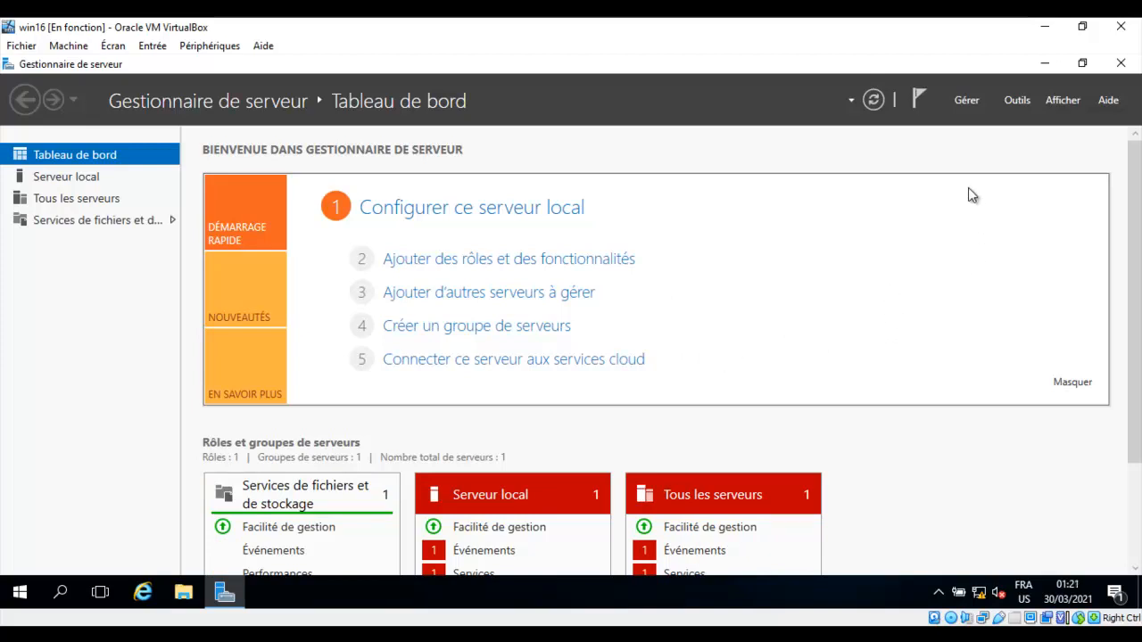
pyautogui.click(968, 105)
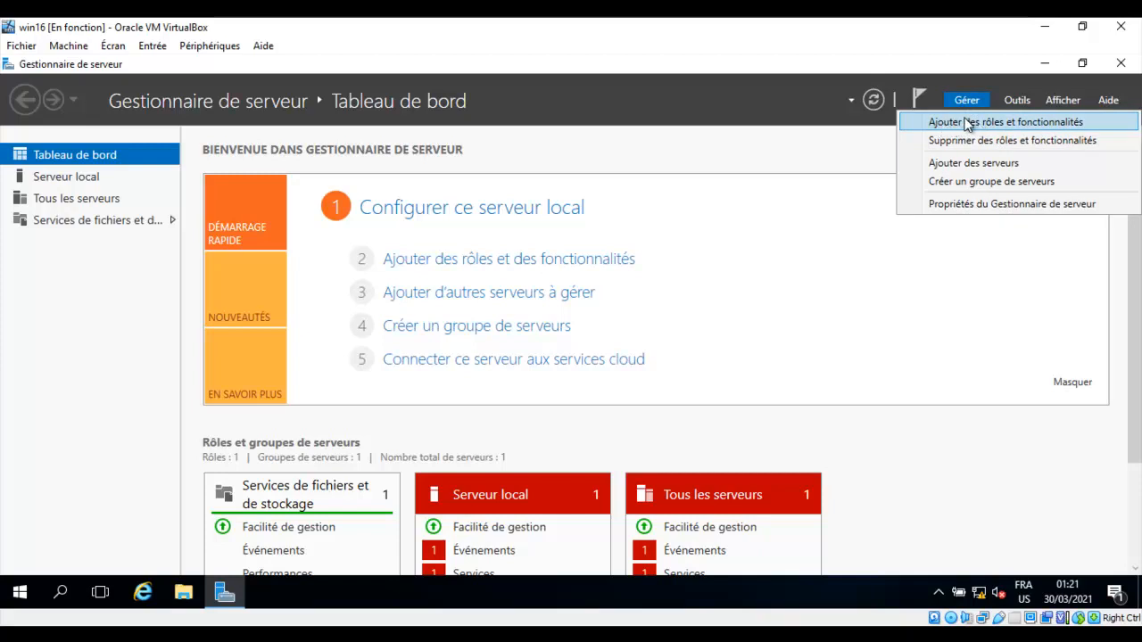
# Start Add Roles and Features, maximized, with role-based installation targeting serveur1.ibou.net.
pyautogui.click(976, 126)
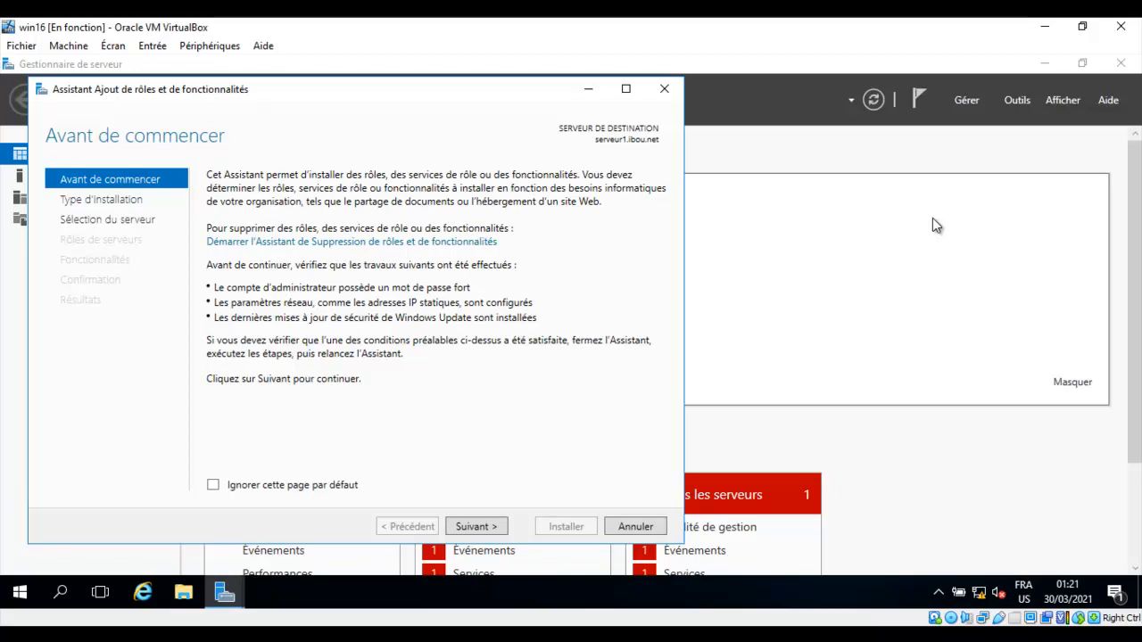
pyautogui.moveTo(504, 102); pyautogui.dragTo(690, 100)
pyautogui.doubleClick(812, 89)
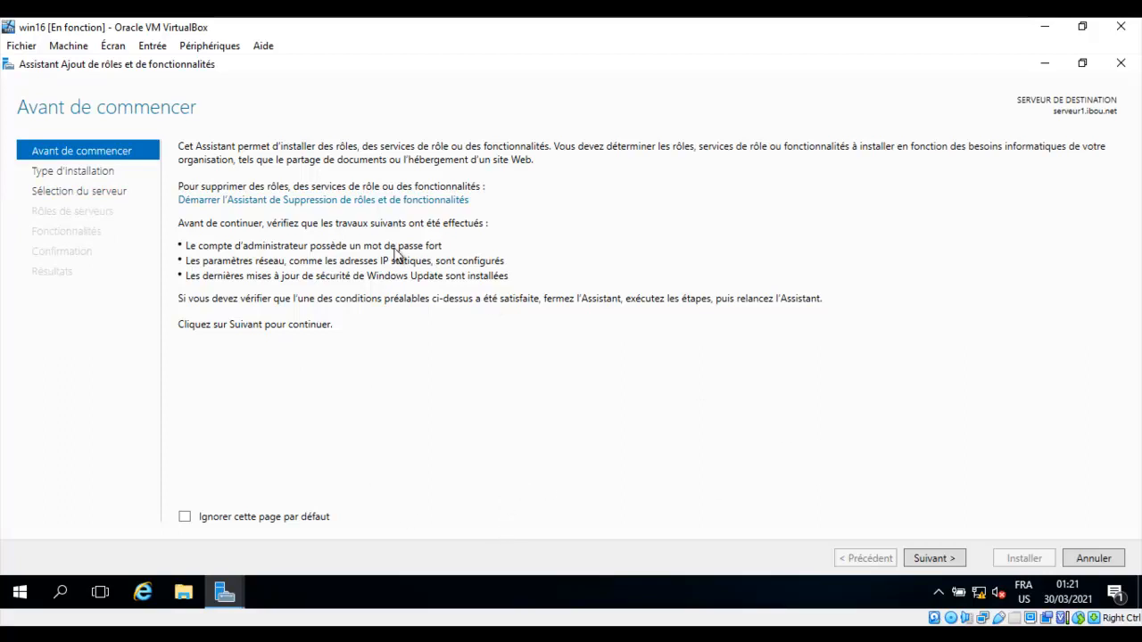
pyautogui.click(932, 560)
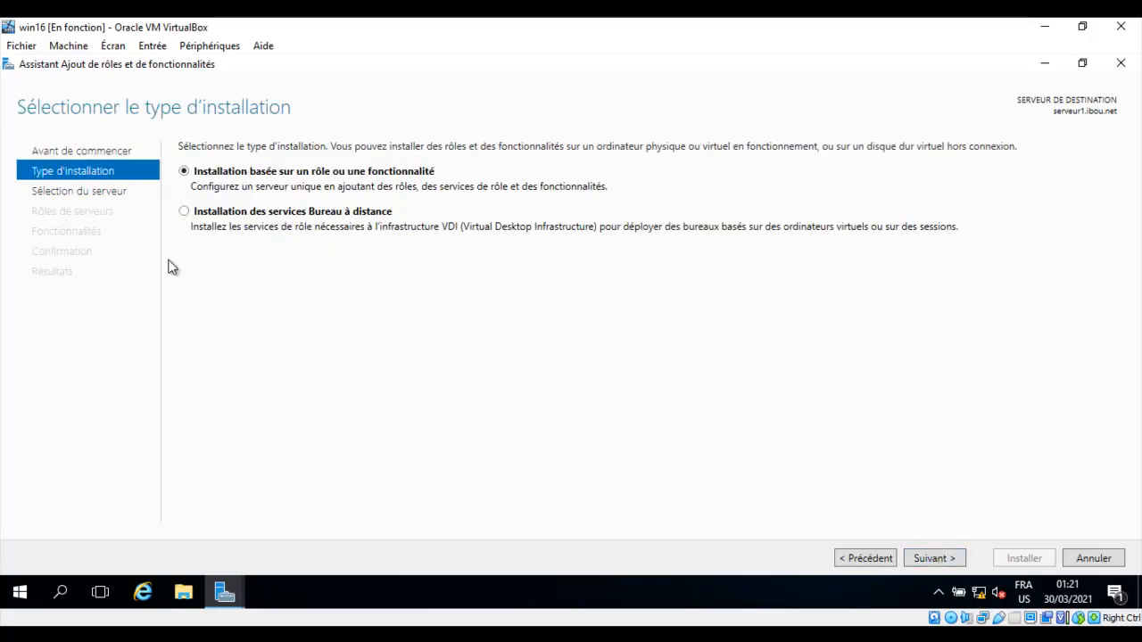
pyautogui.click(934, 559)
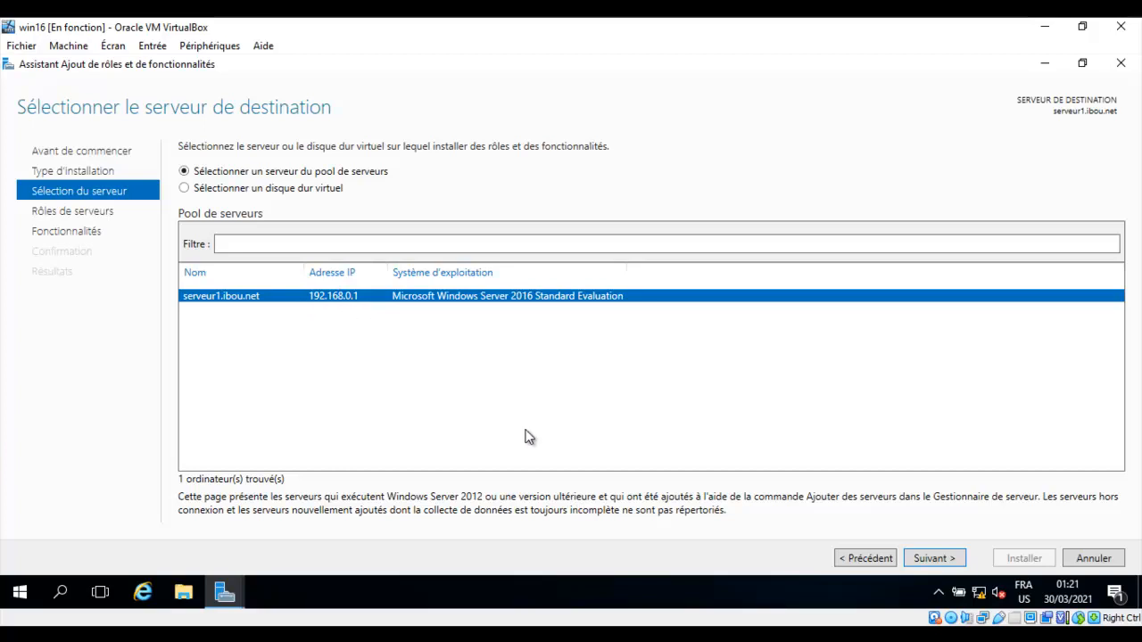
pyautogui.click(932, 559)
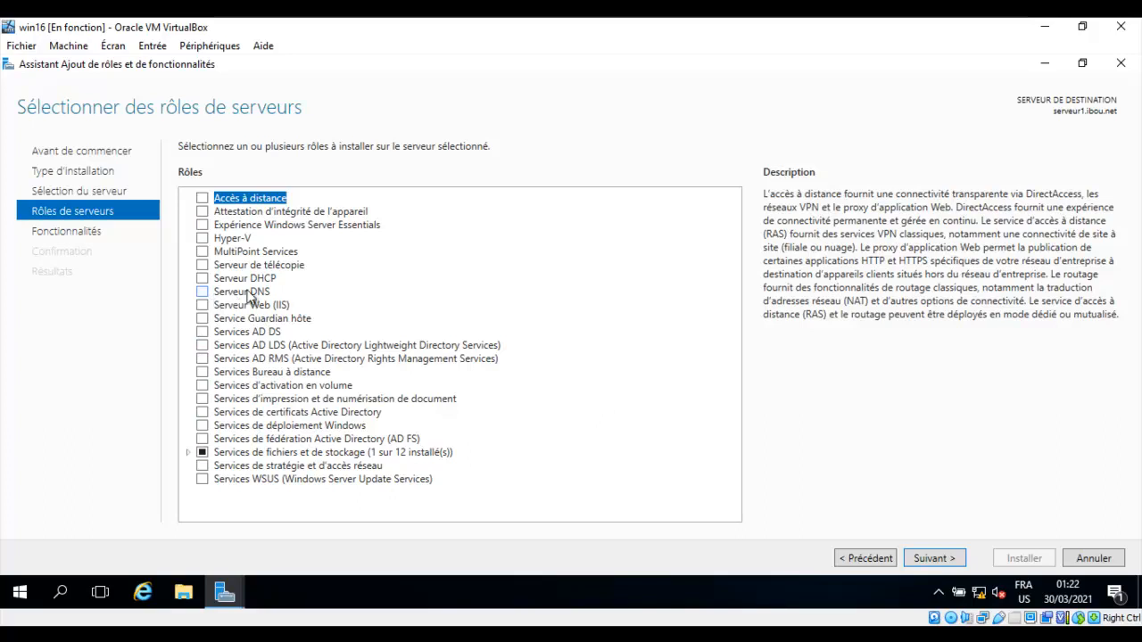
# Select the Serveur DNS role plus its management tools and advance past Features and DNS pages.
pyautogui.click(206, 295)
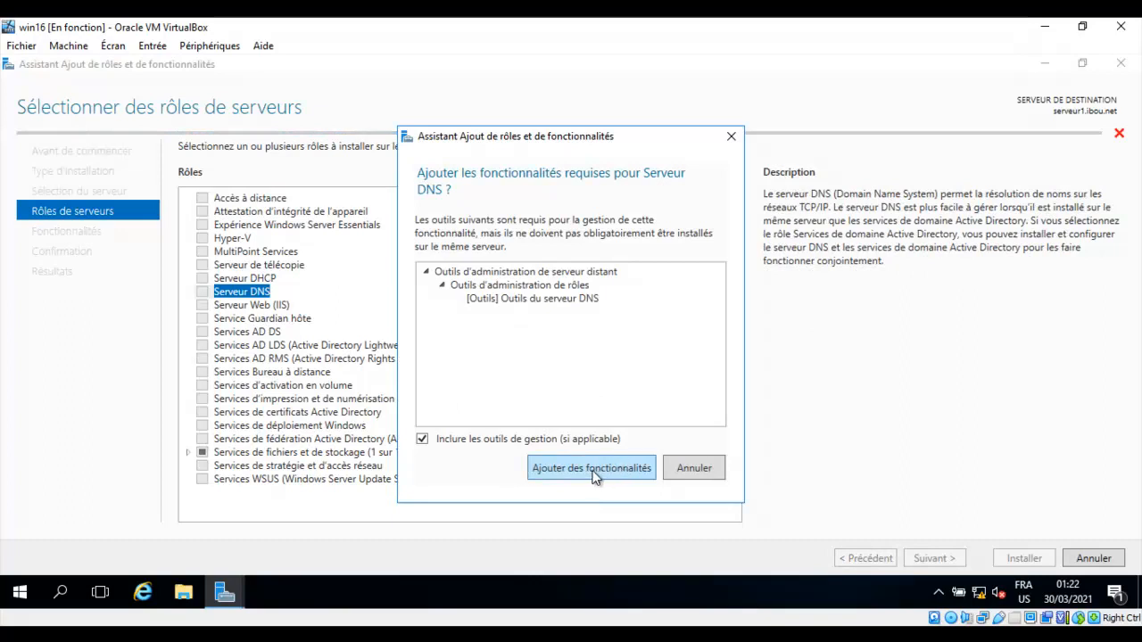
pyautogui.click(622, 473)
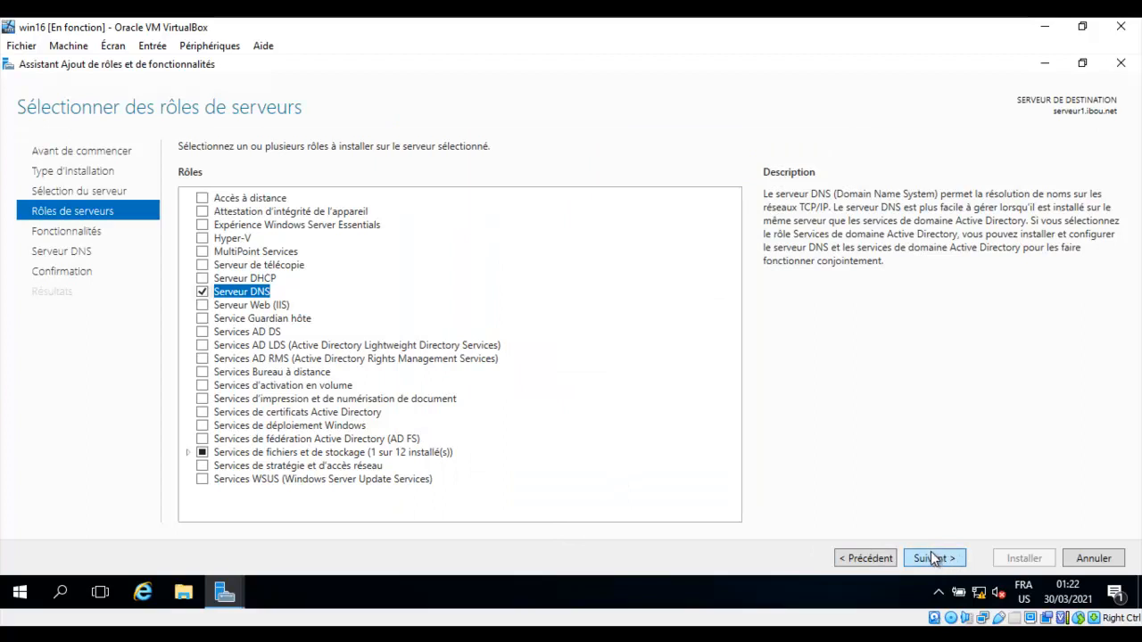
pyautogui.click(934, 559)
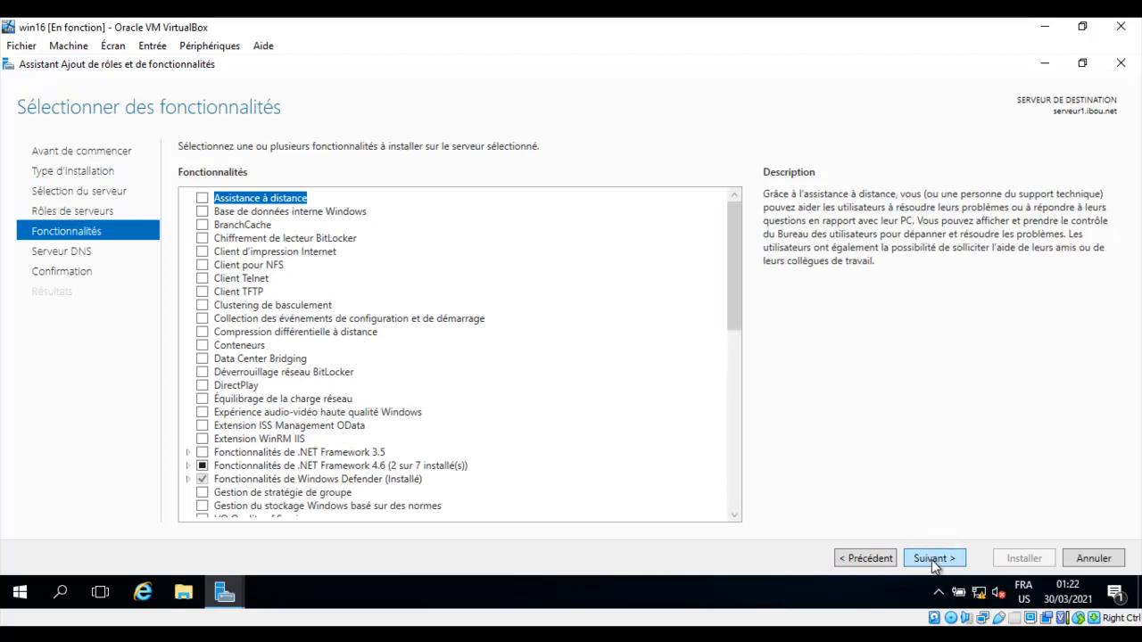
pyautogui.click(934, 559)
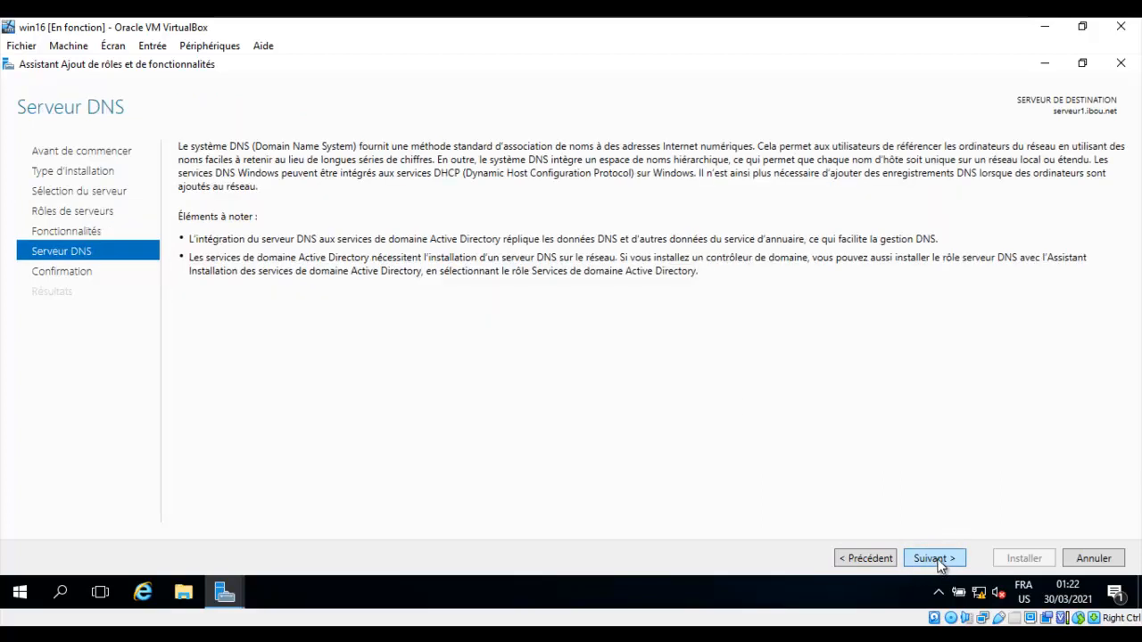
pyautogui.click(934, 560)
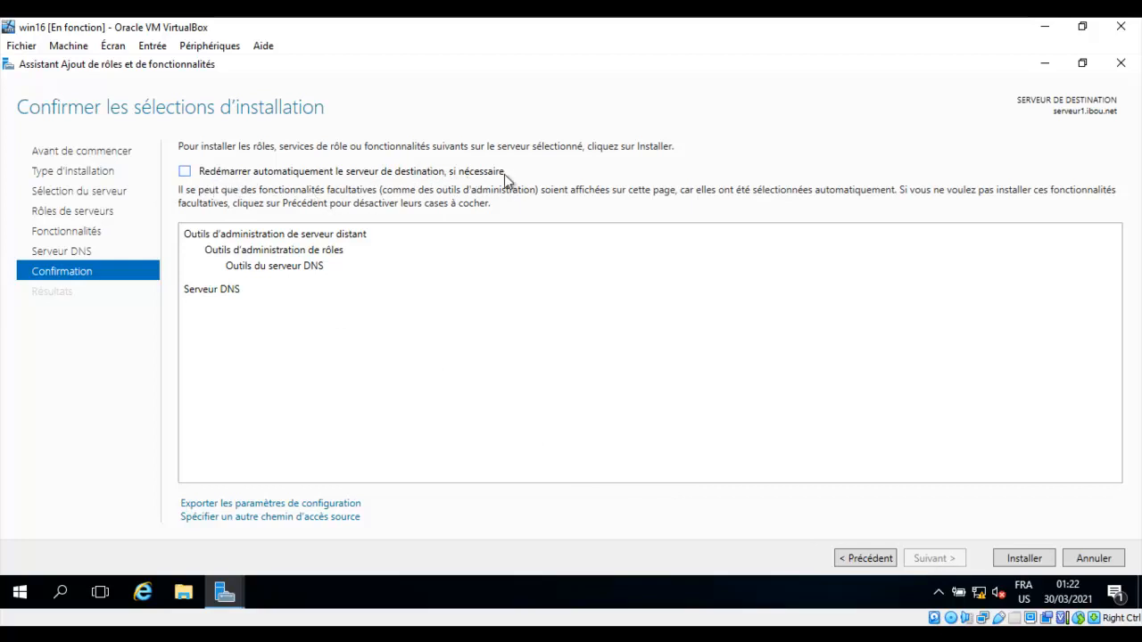
# Allow automatic restart and install the DNS Server role and its tools on serveur1.ibou.net.
pyautogui.click(185, 172)
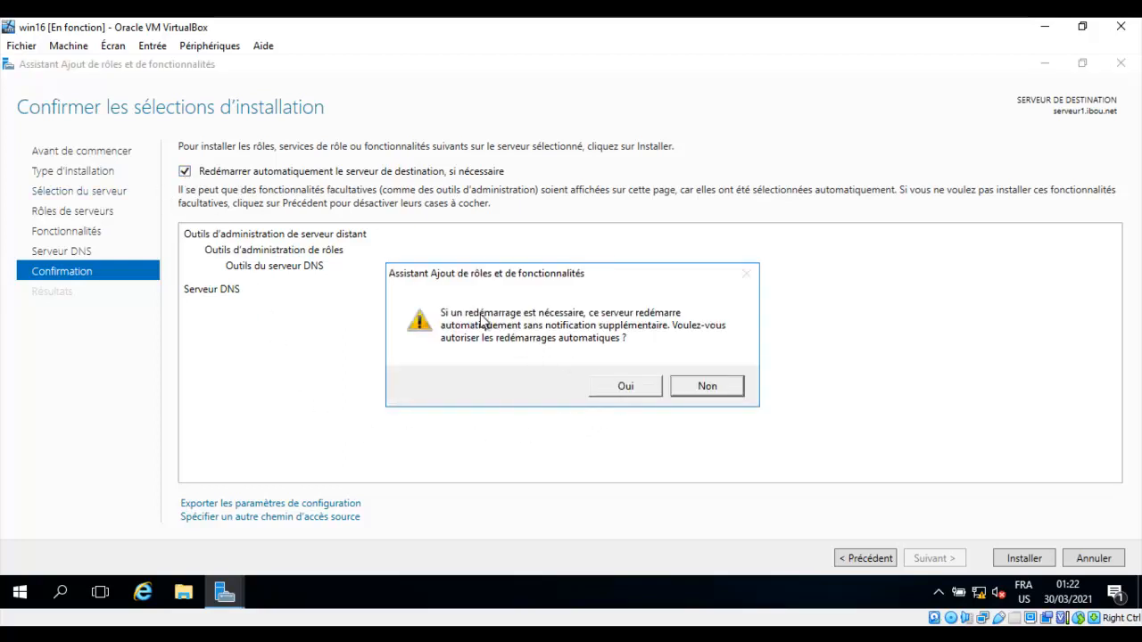
pyautogui.click(631, 388)
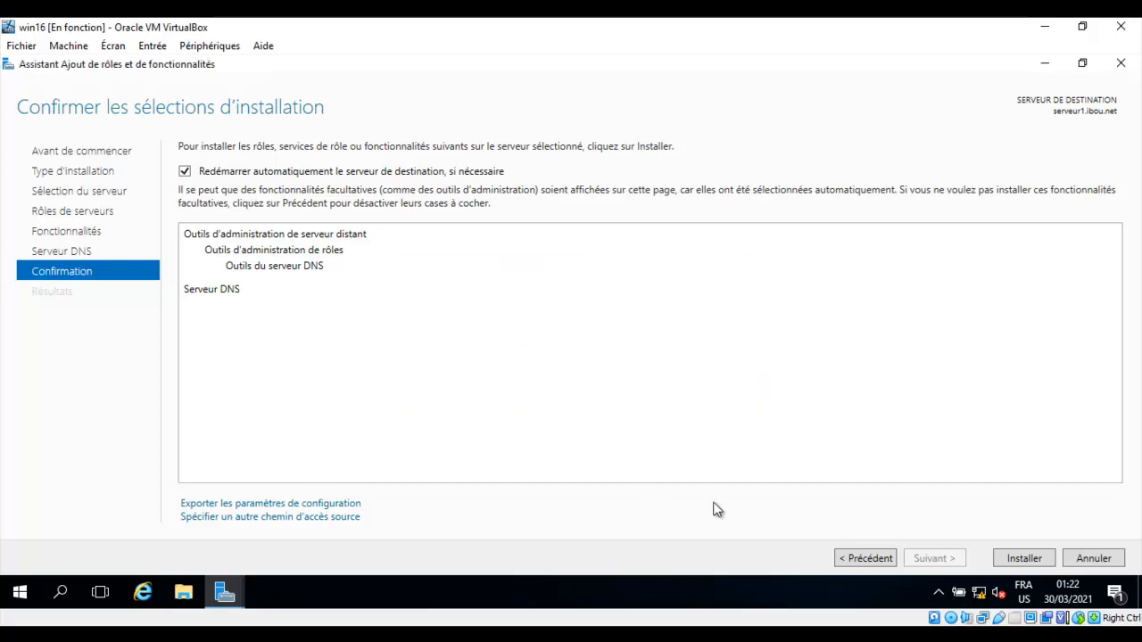
pyautogui.click(1020, 558)
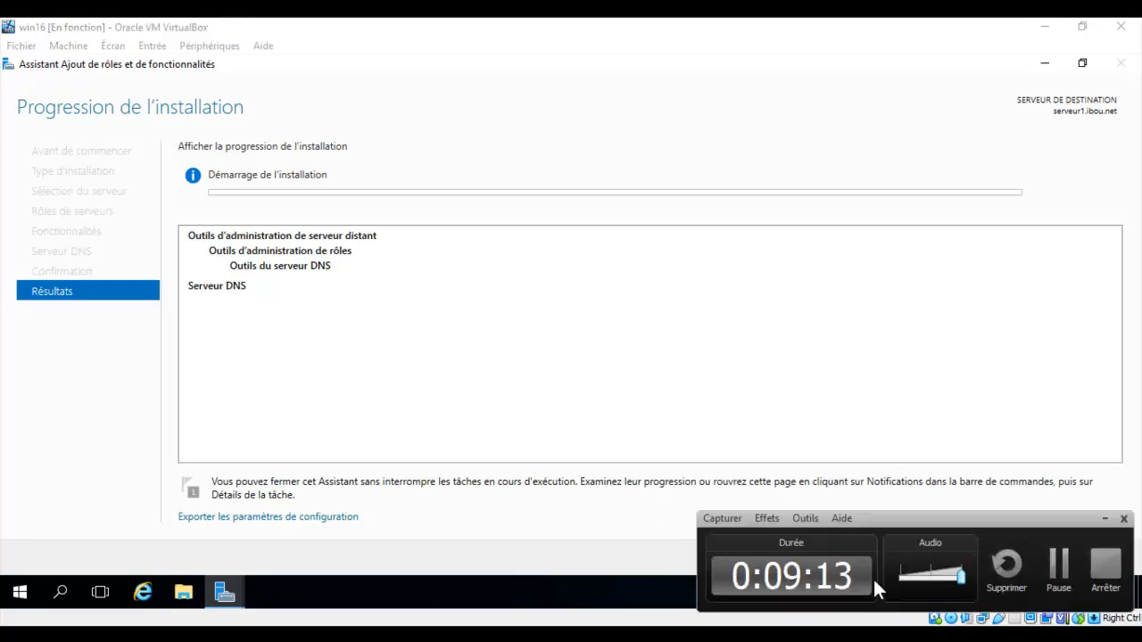
pyautogui.click(1060, 578)
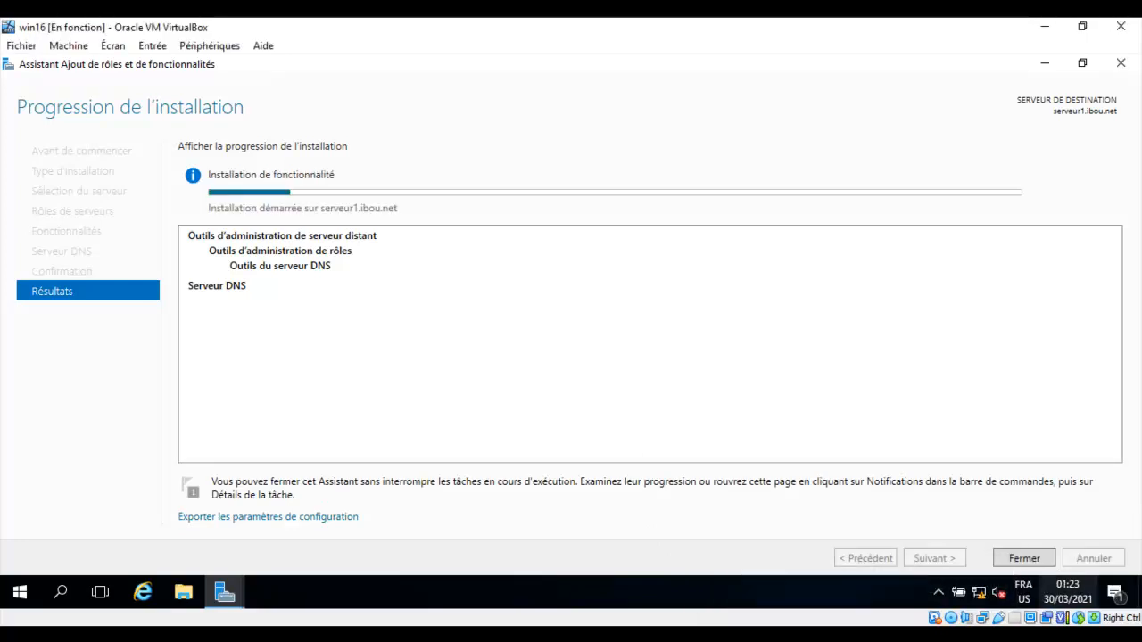
pyautogui.moveTo(799, 636)
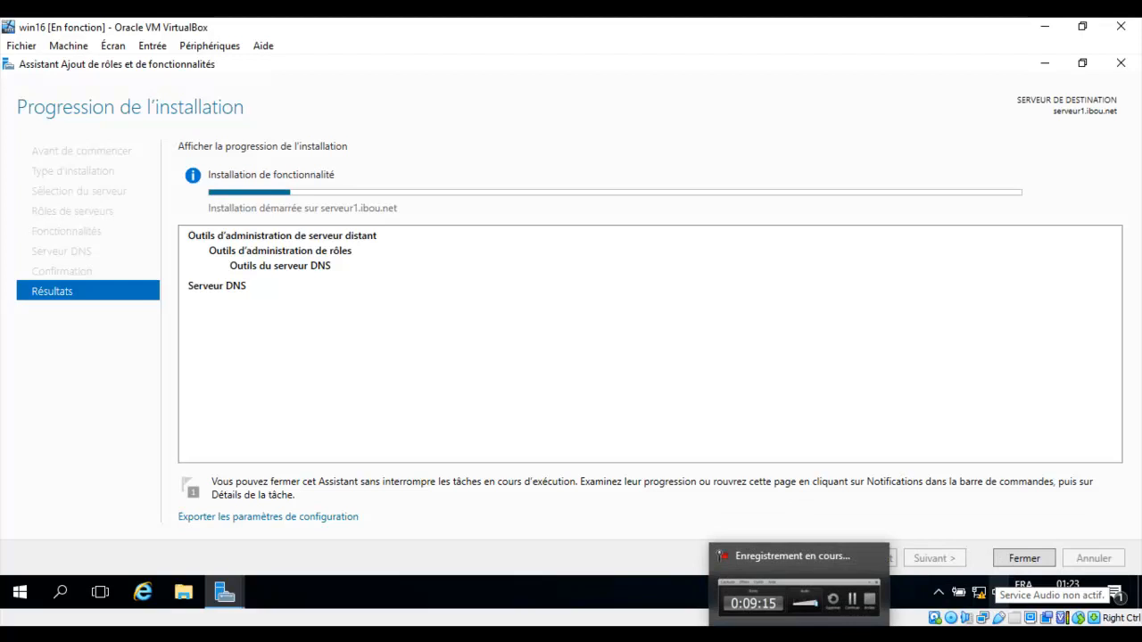
pyautogui.click(798, 599)
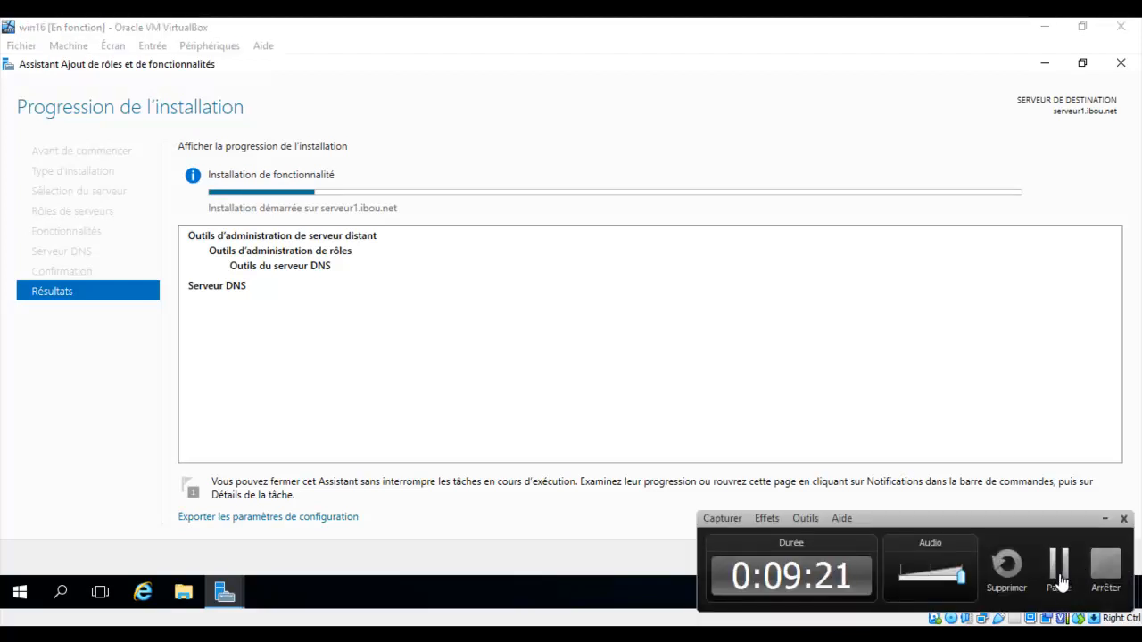
pyautogui.click(1060, 576)
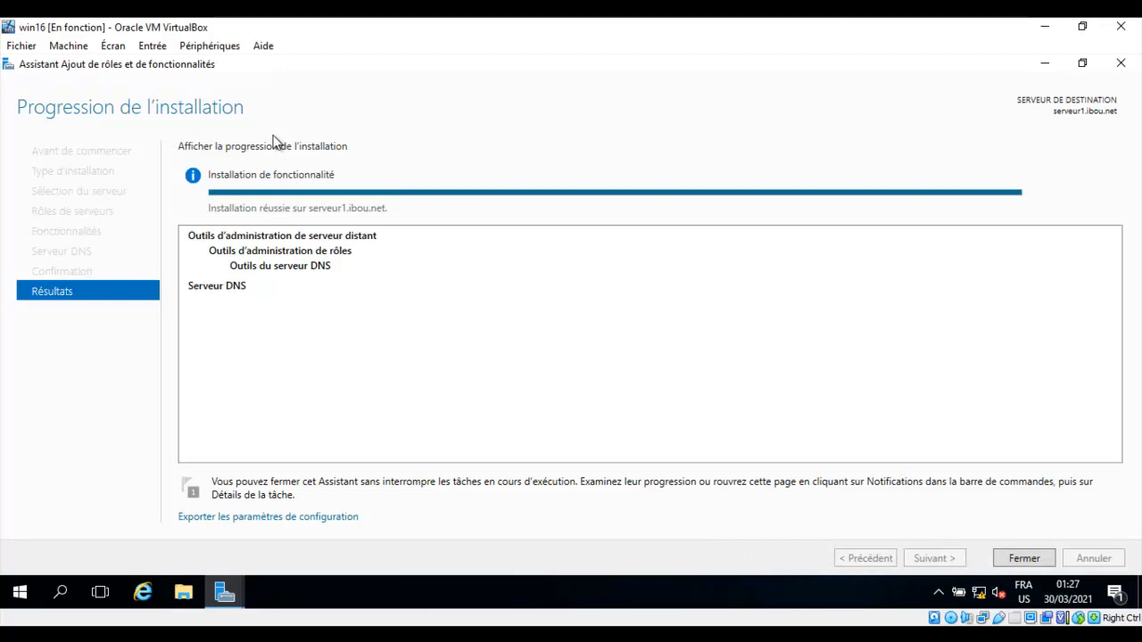
# Close the finished role wizard and launch DNS Manager with dnsmgmt.msc from the Run box.
pyautogui.click(1023, 560)
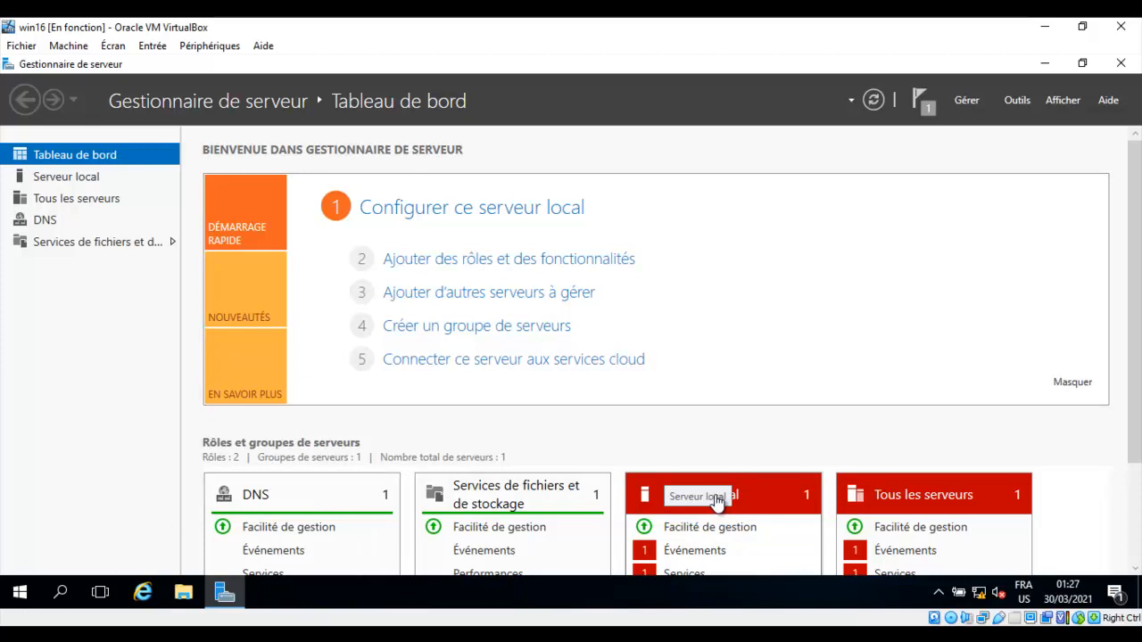
pyautogui.press('super+r')
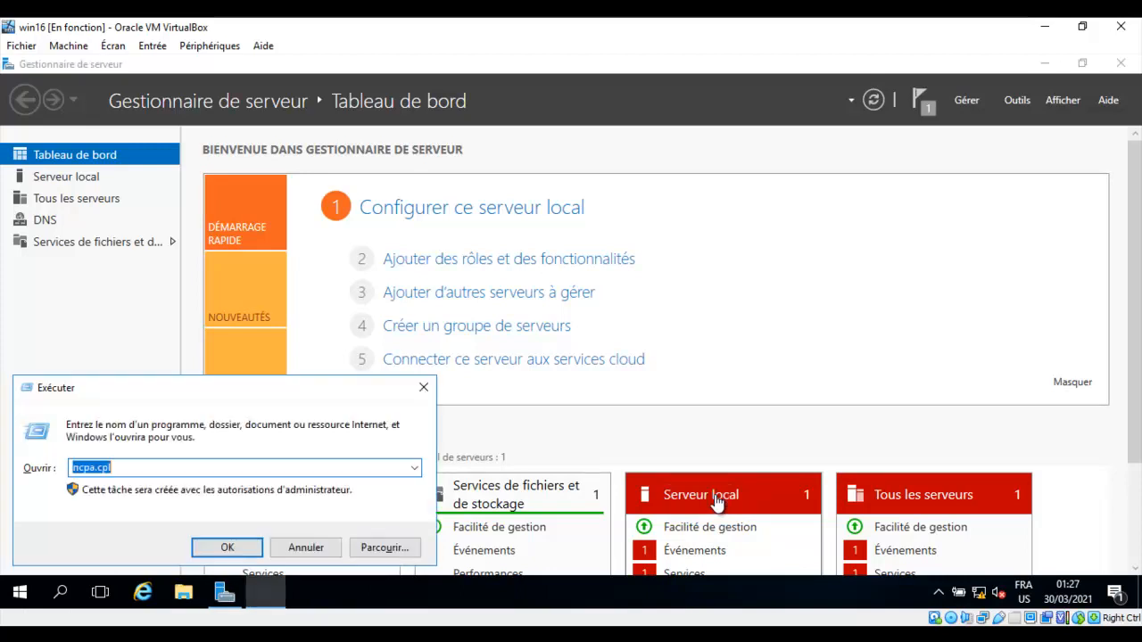
pyautogui.press('BackSpace')
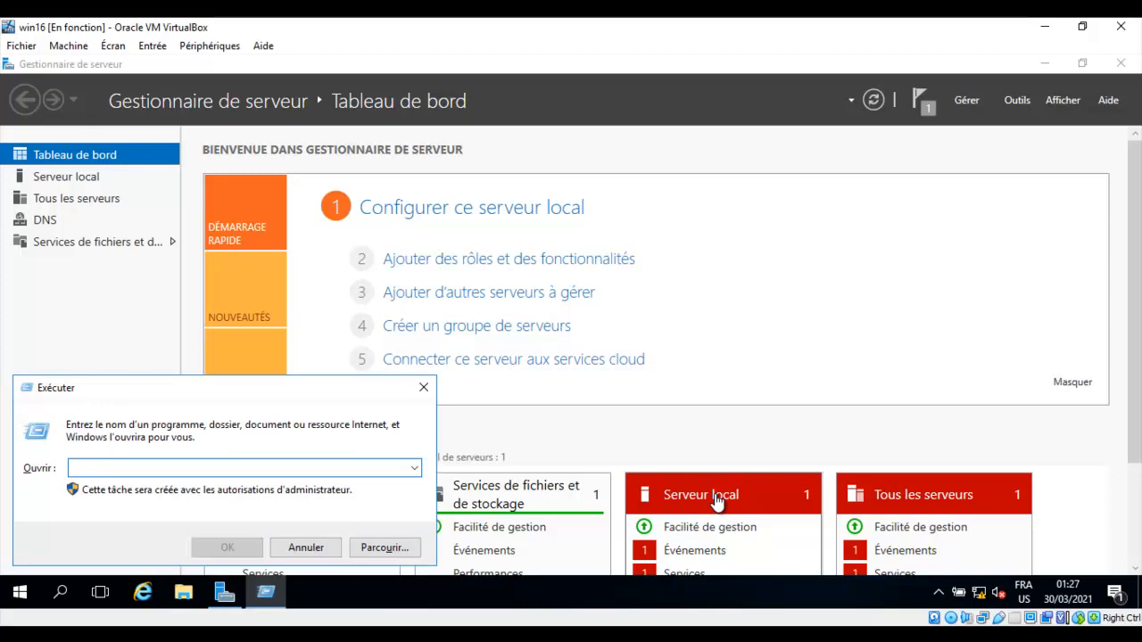
pyautogui.write('dnsmgmt.msc')
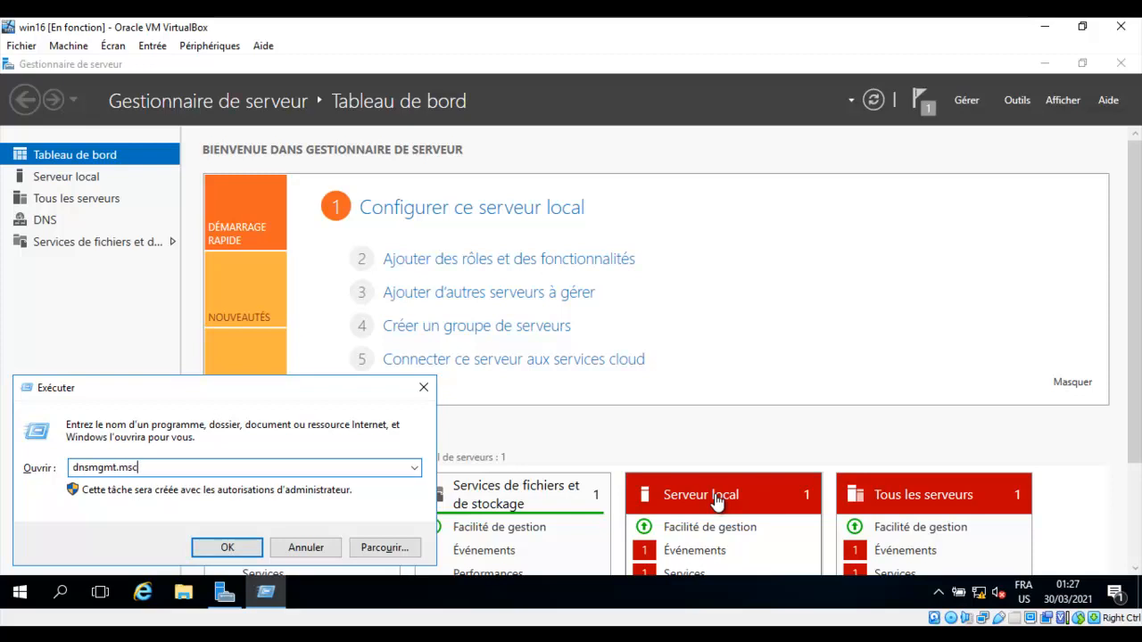
pyautogui.press('Return')
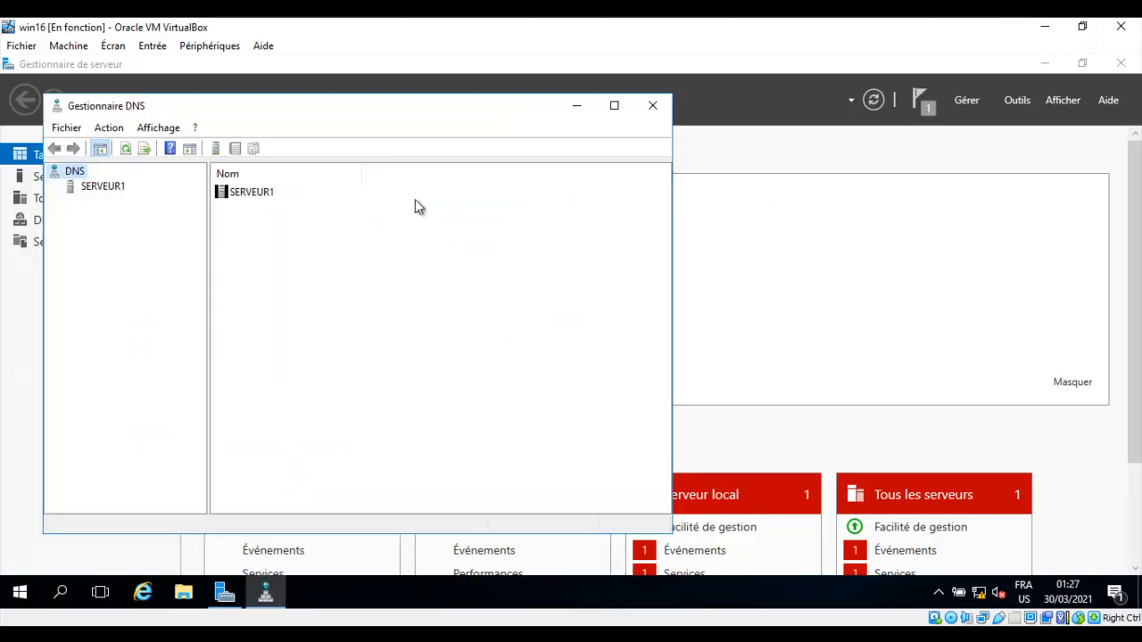
# Maximize DNS Manager, widen the tree pane and expand SERVEUR1 to its forward lookup zones.
pyautogui.click(614, 106)
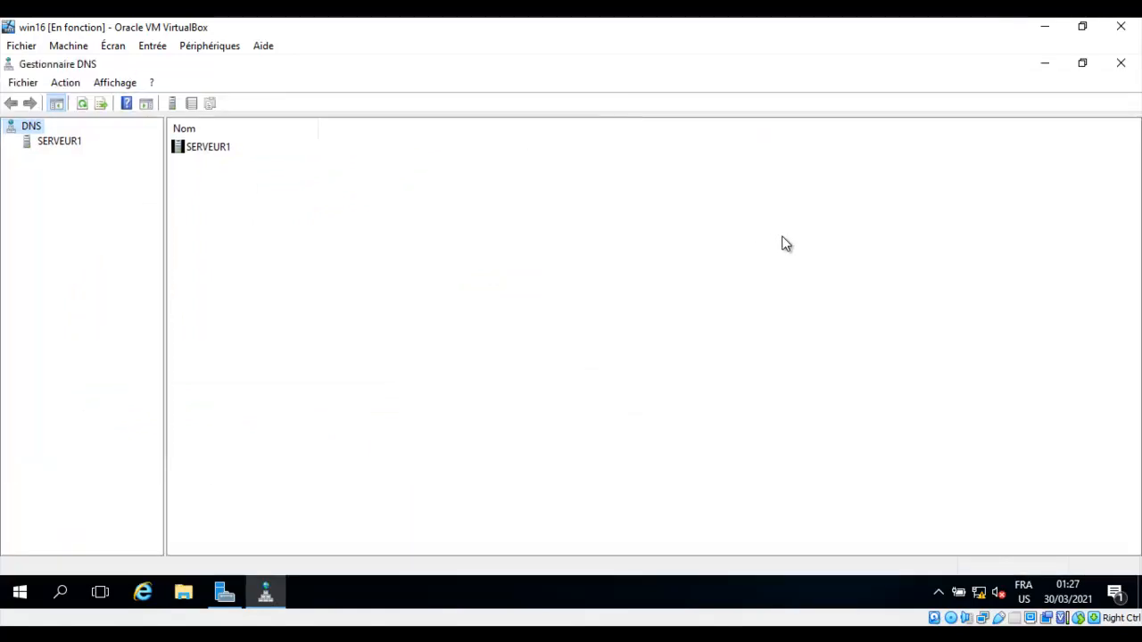
pyautogui.click(51, 145)
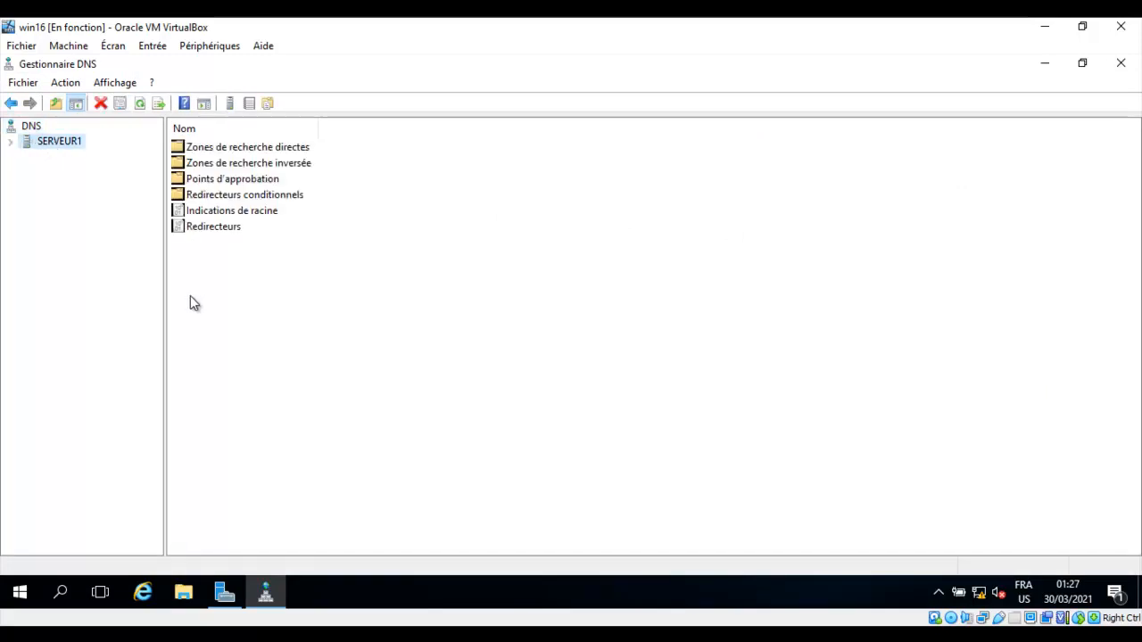
pyautogui.moveTo(165, 294); pyautogui.dragTo(235, 295)
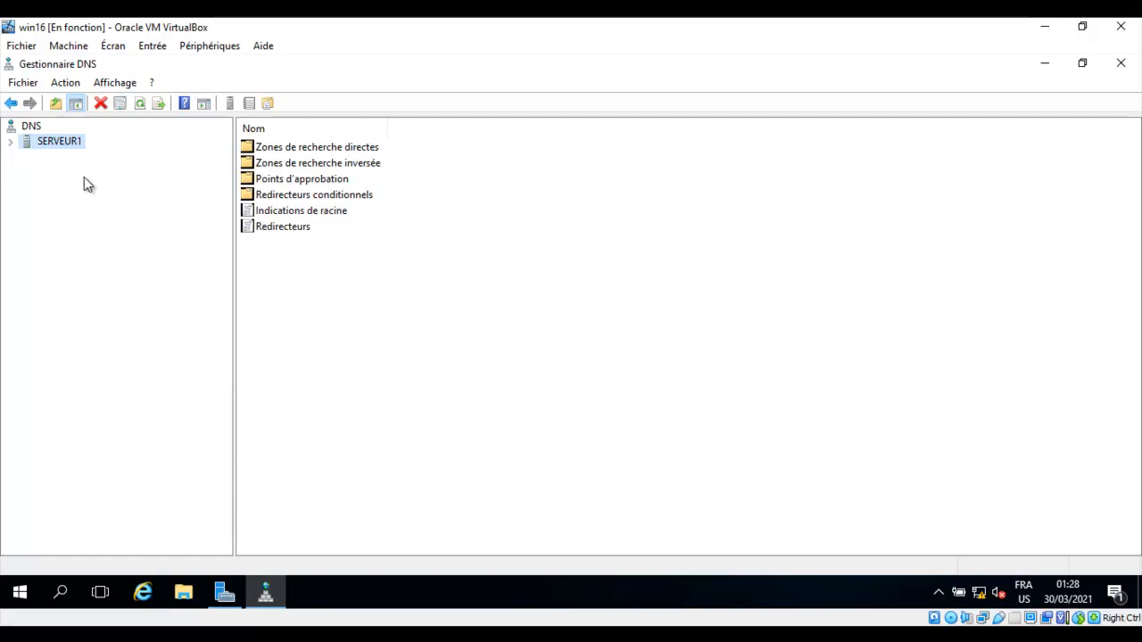
pyautogui.click(11, 142)
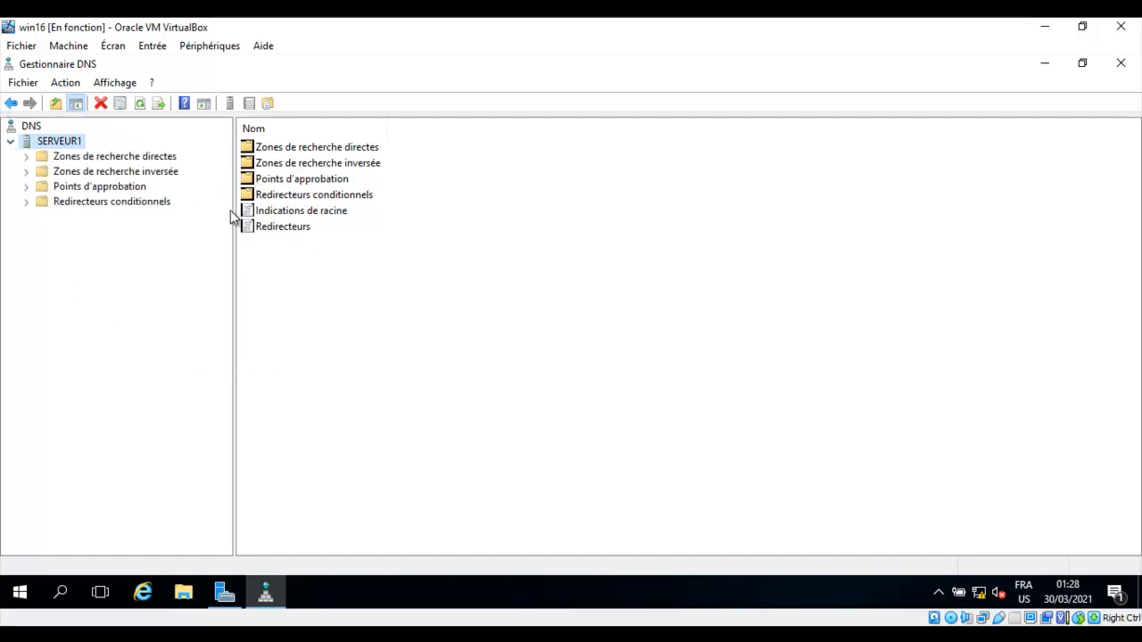
pyautogui.click(27, 161)
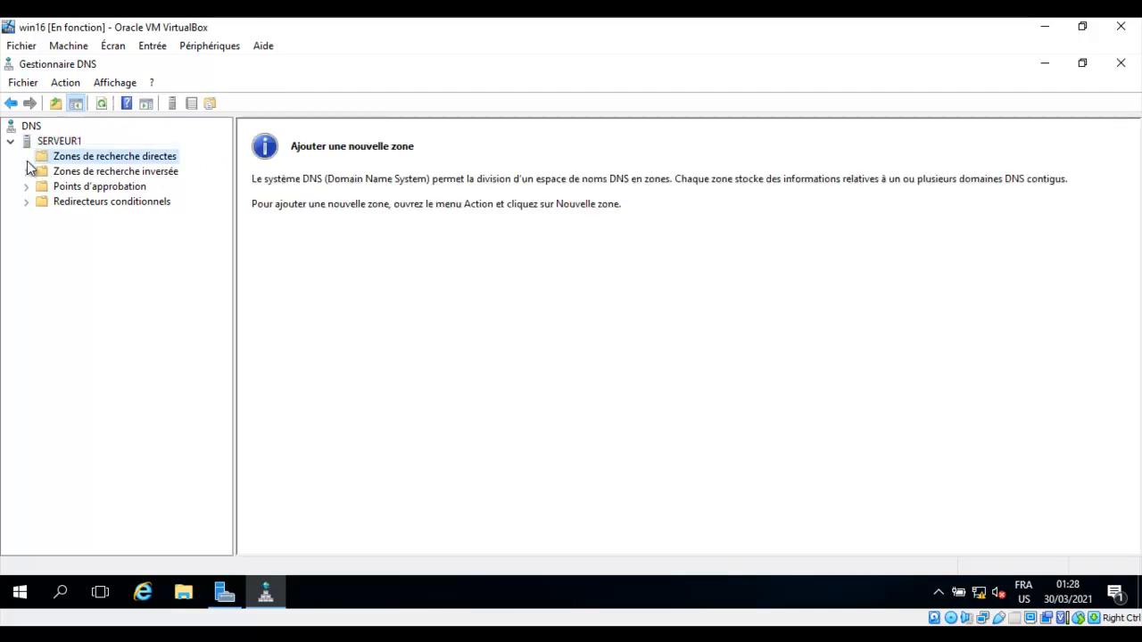
pyautogui.rightClick(101, 160)
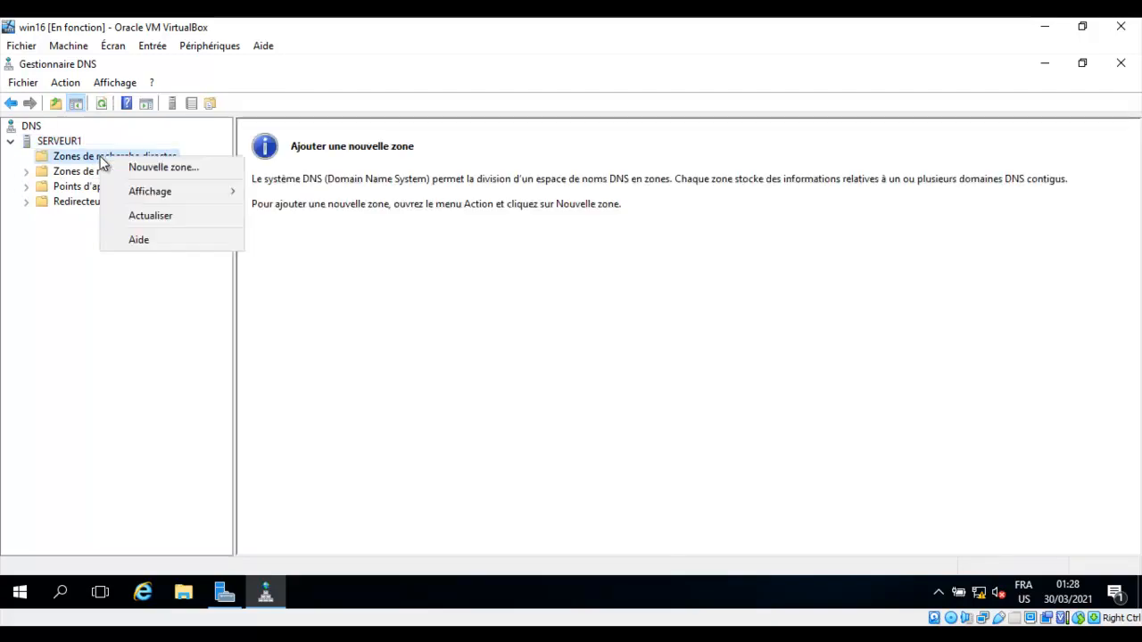
# Create primary forward zone ibou.net with file ibou.net.dns and dynamic updates disallowed.
pyautogui.click(163, 166)
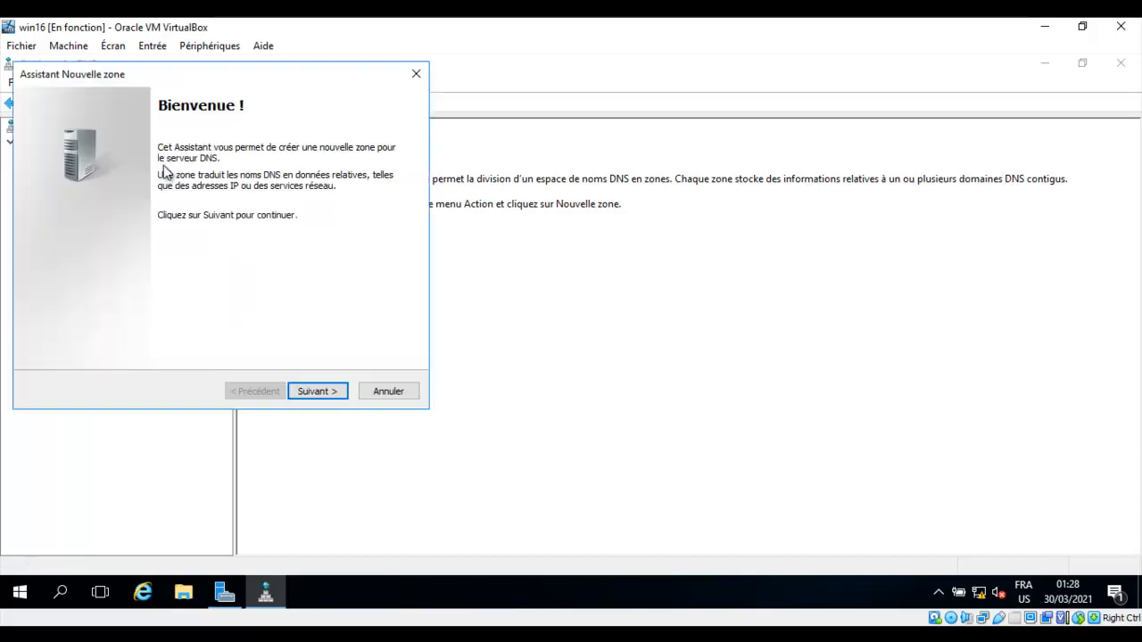
pyautogui.click(313, 392)
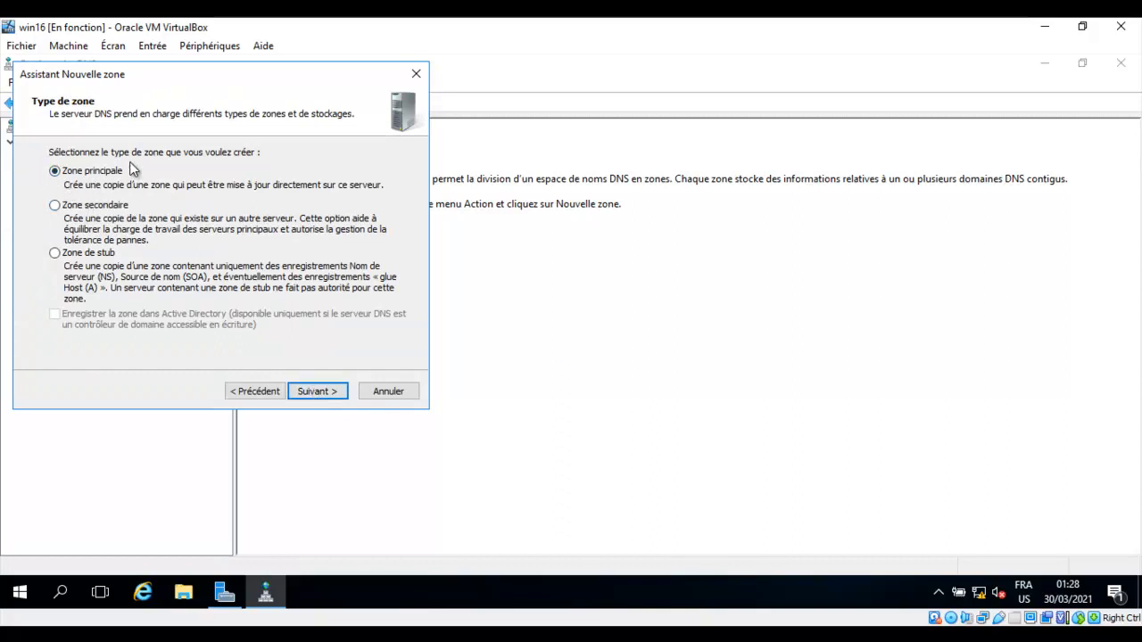
pyautogui.click(319, 391)
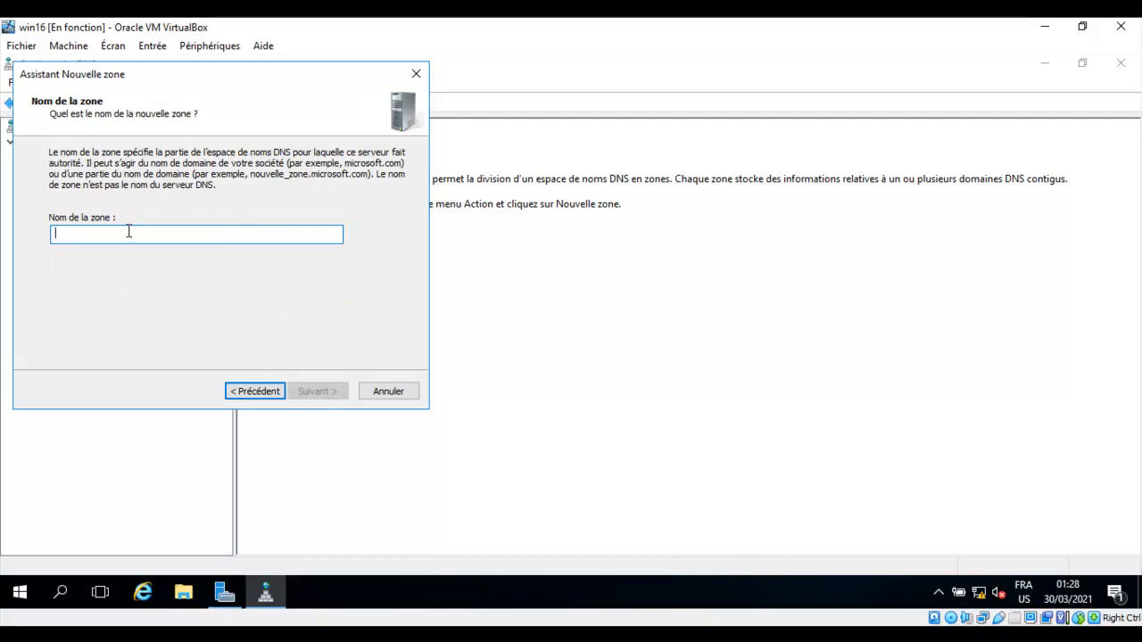
pyautogui.write('ibou.net')
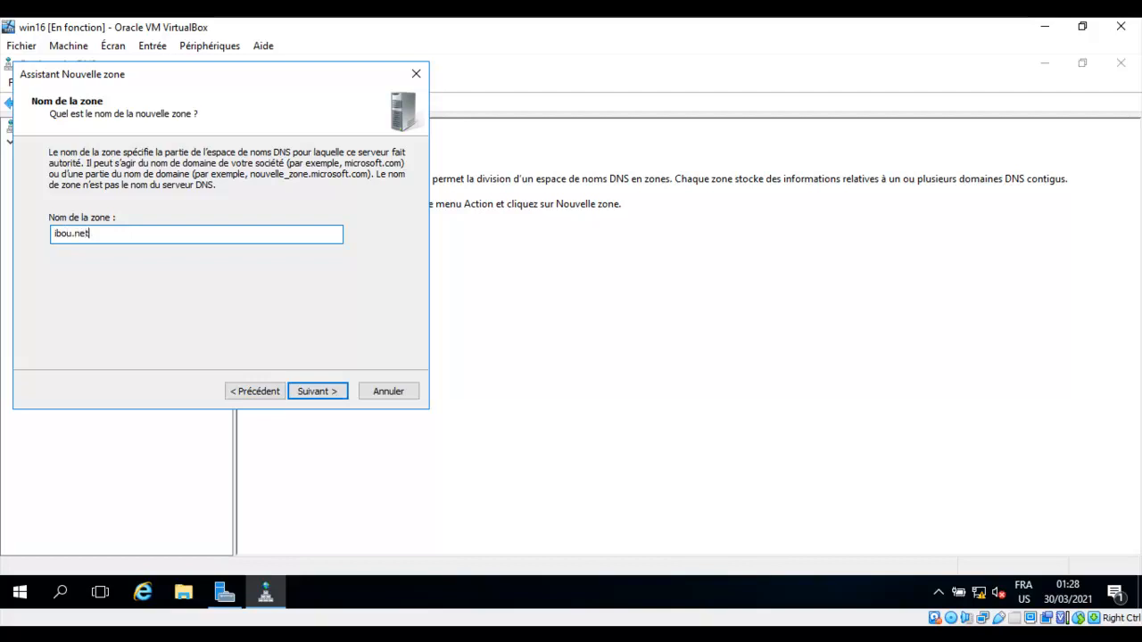
pyautogui.click(317, 391)
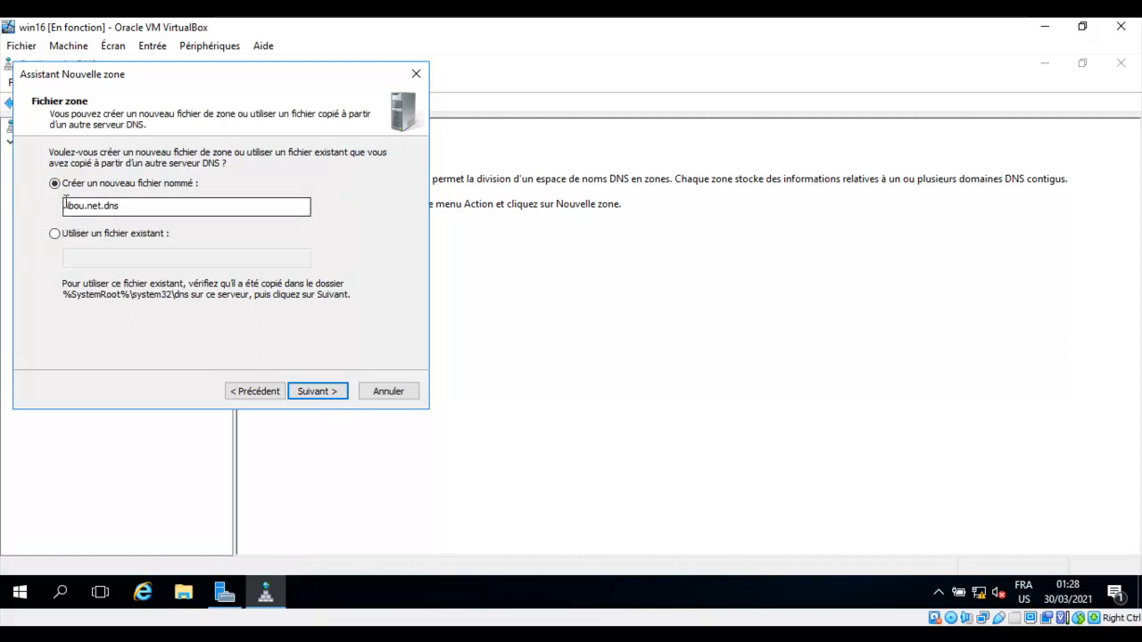
pyautogui.click(325, 393)
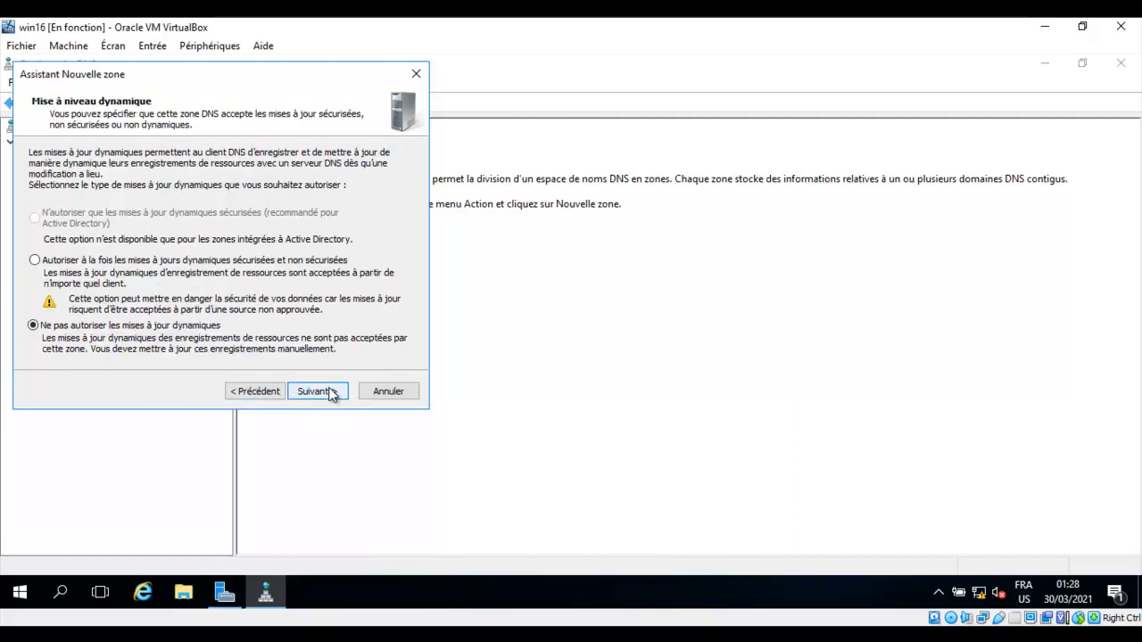
pyautogui.click(331, 394)
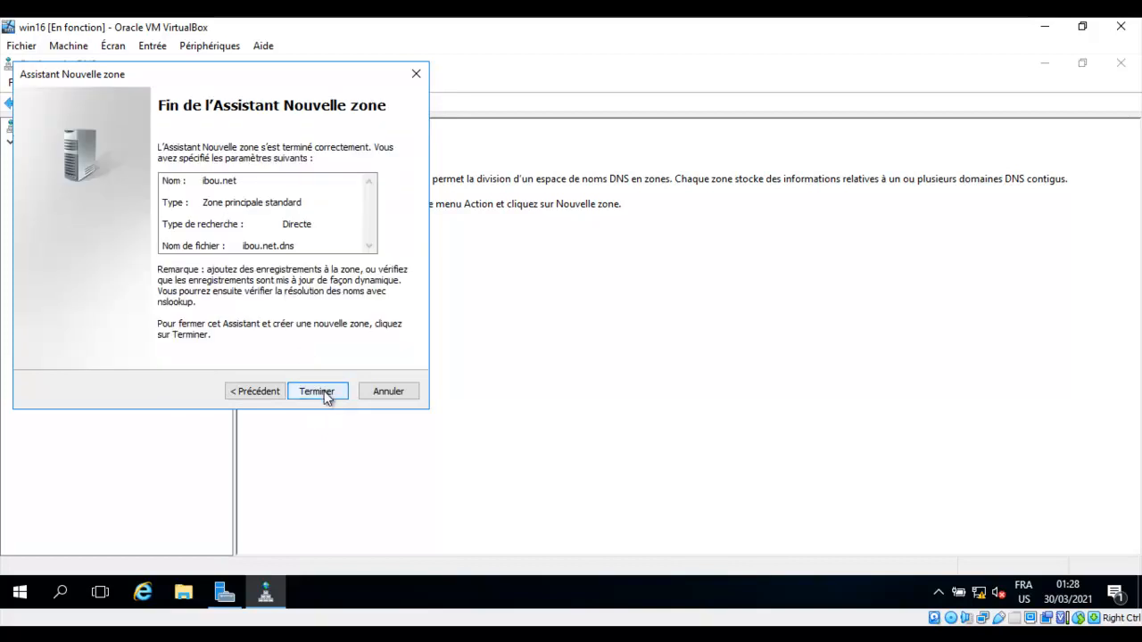
pyautogui.click(318, 391)
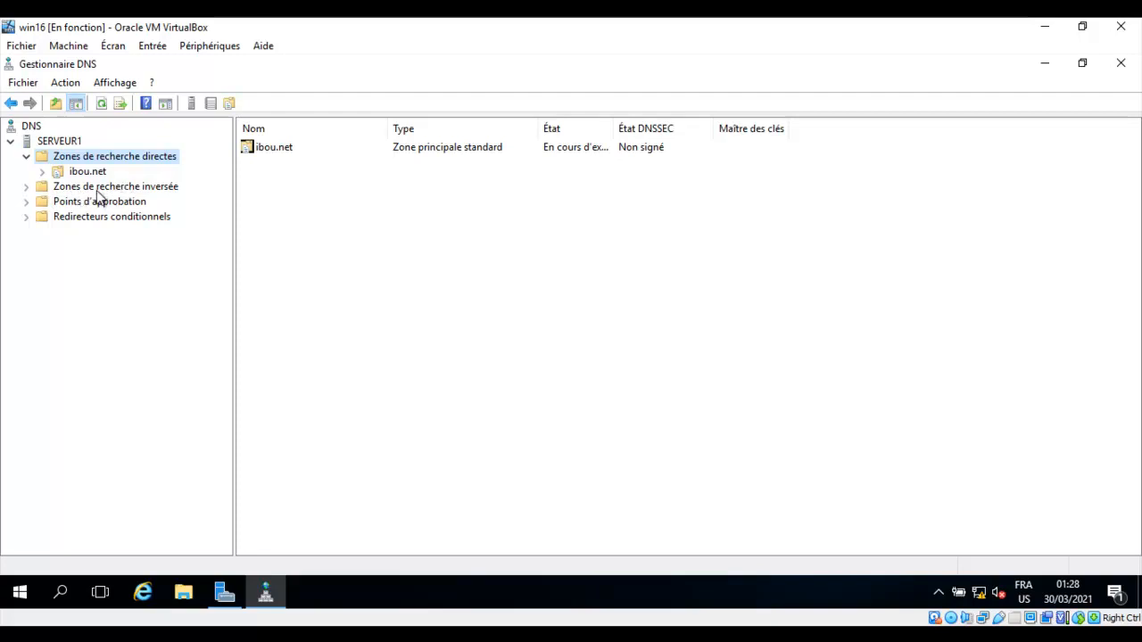
# Create a primary IPv4 reverse zone for network ID 192.168.0 with the default file and no dynamic updates.
pyautogui.click(121, 189)
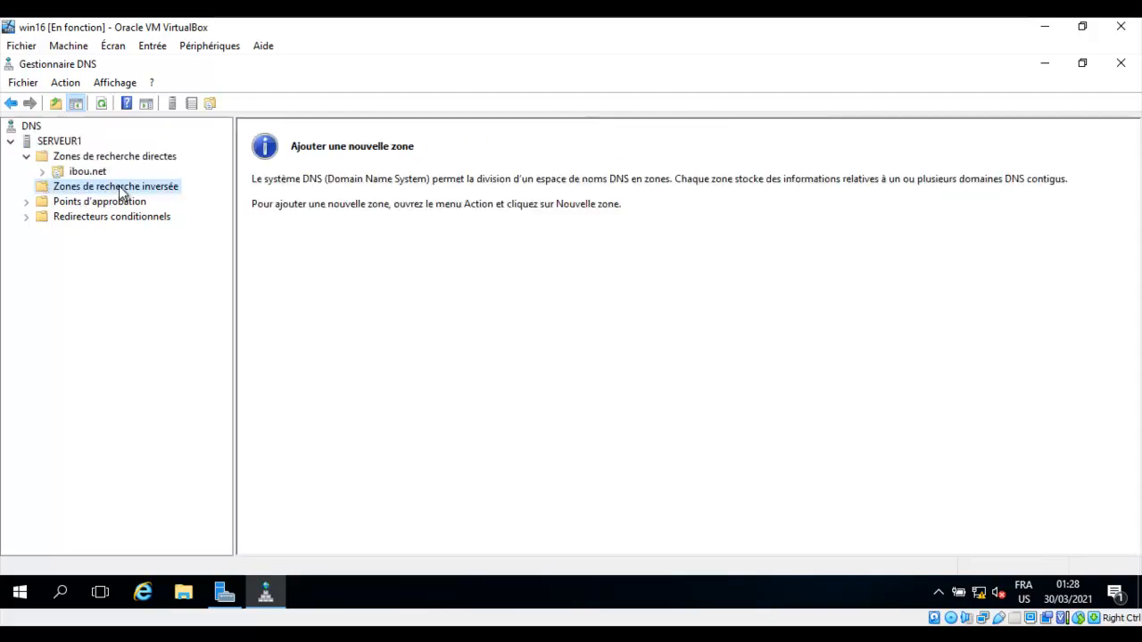
pyautogui.rightClick(122, 193)
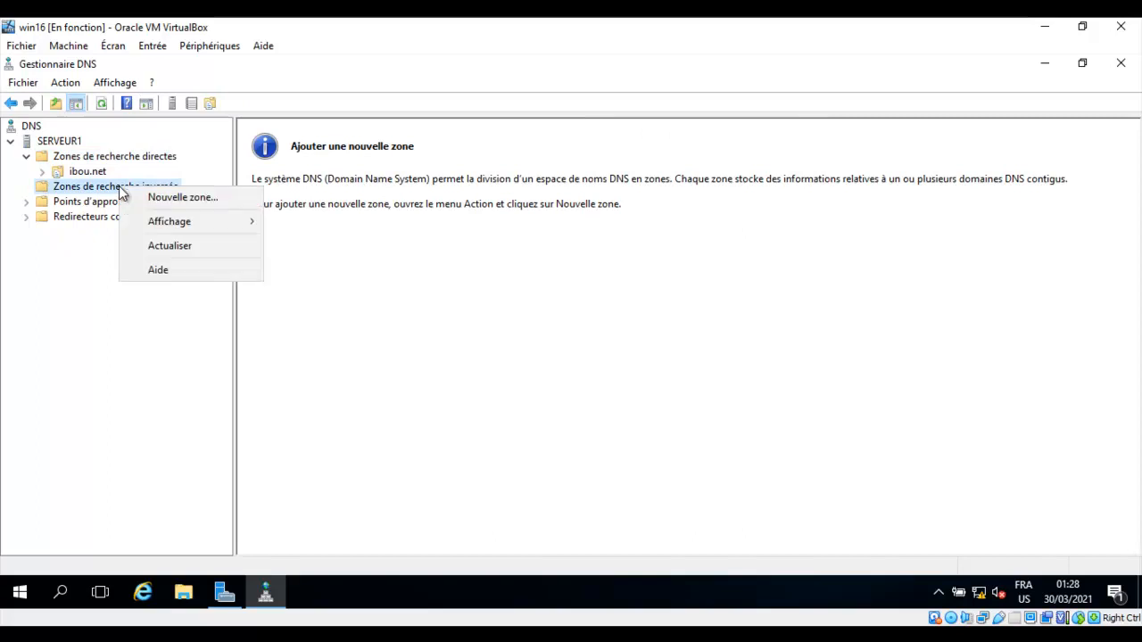
pyautogui.click(162, 196)
pyautogui.click(319, 385)
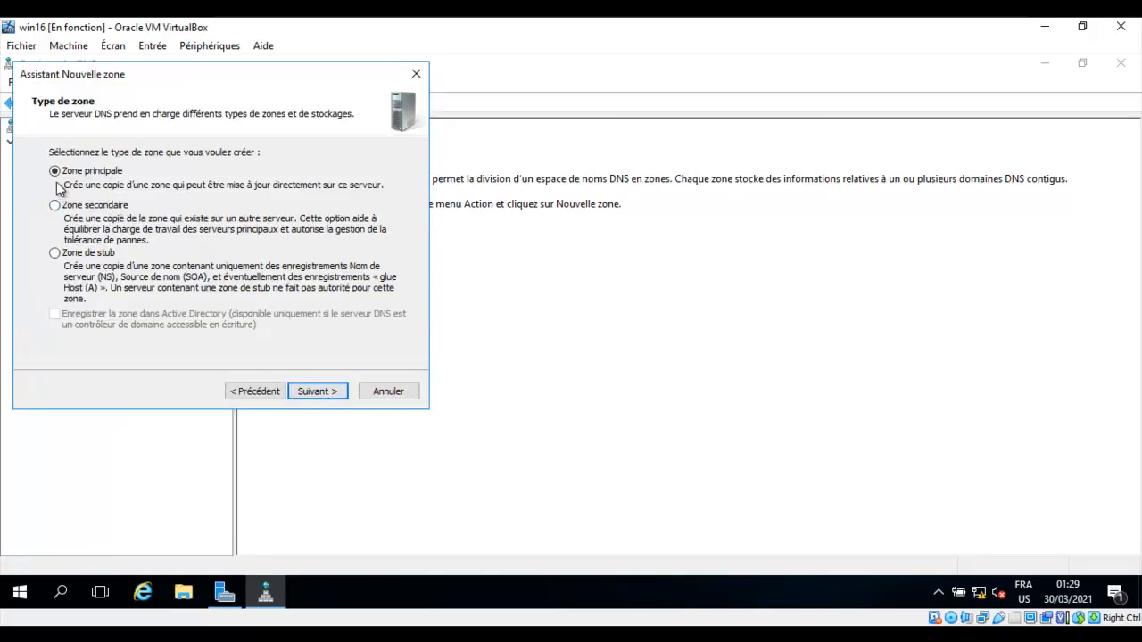
pyautogui.click(313, 394)
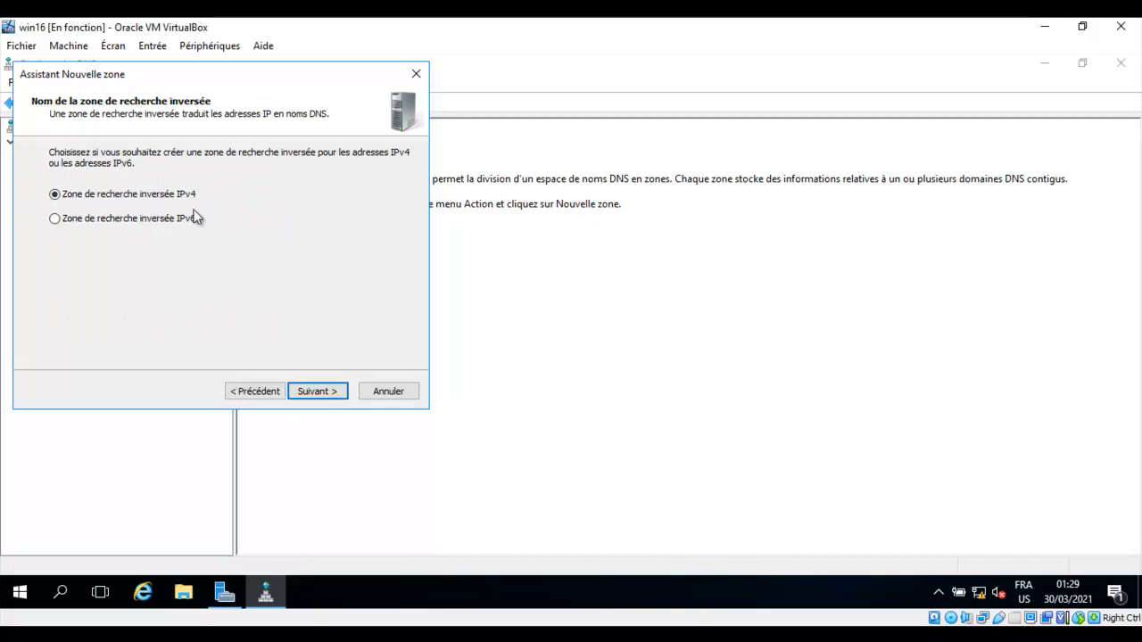
pyautogui.click(319, 392)
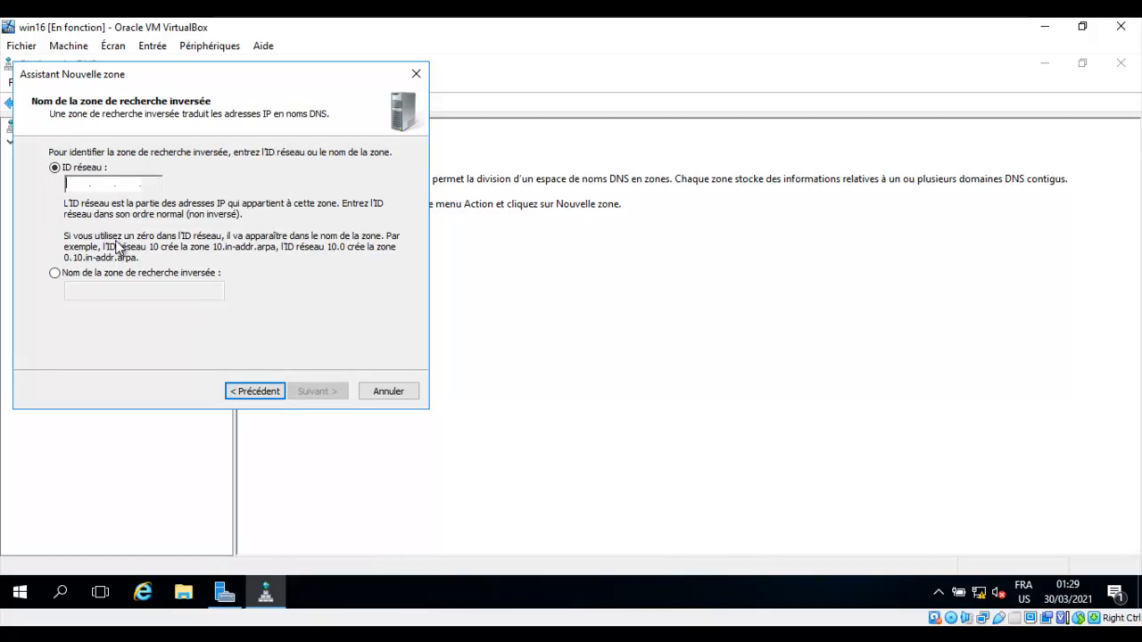
pyautogui.write('192.')
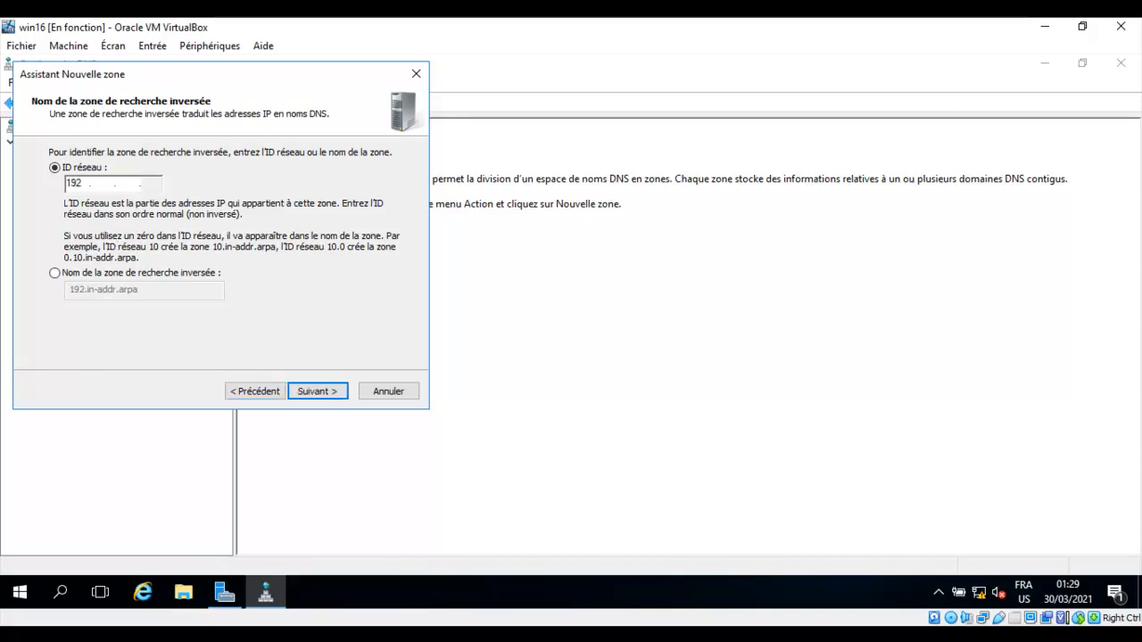
pyautogui.write('168.0')
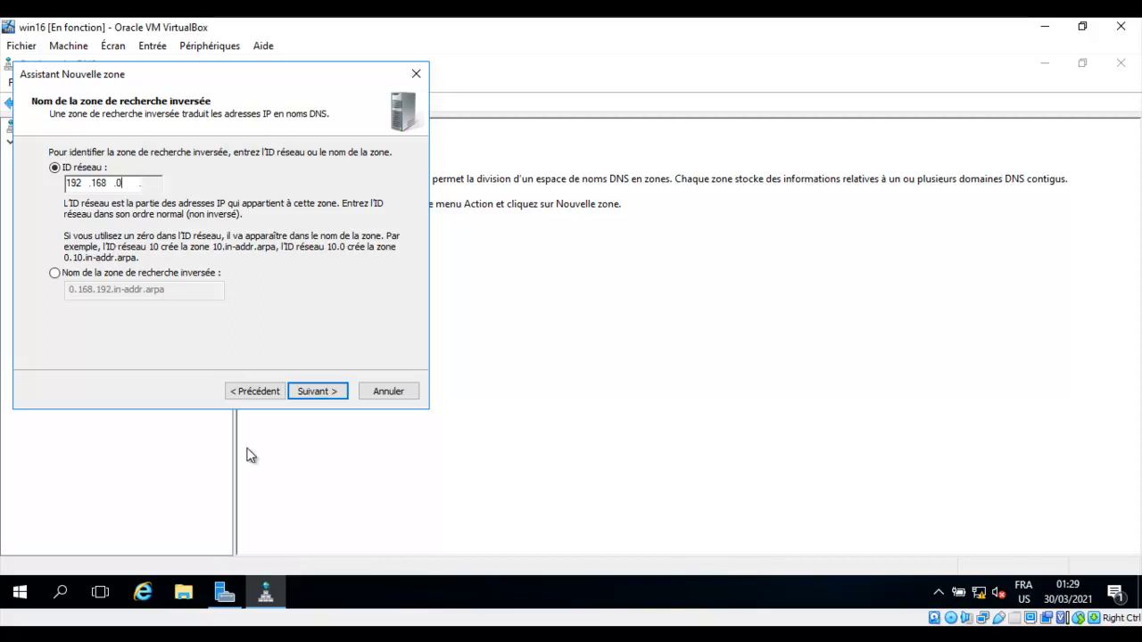
pyautogui.click(321, 392)
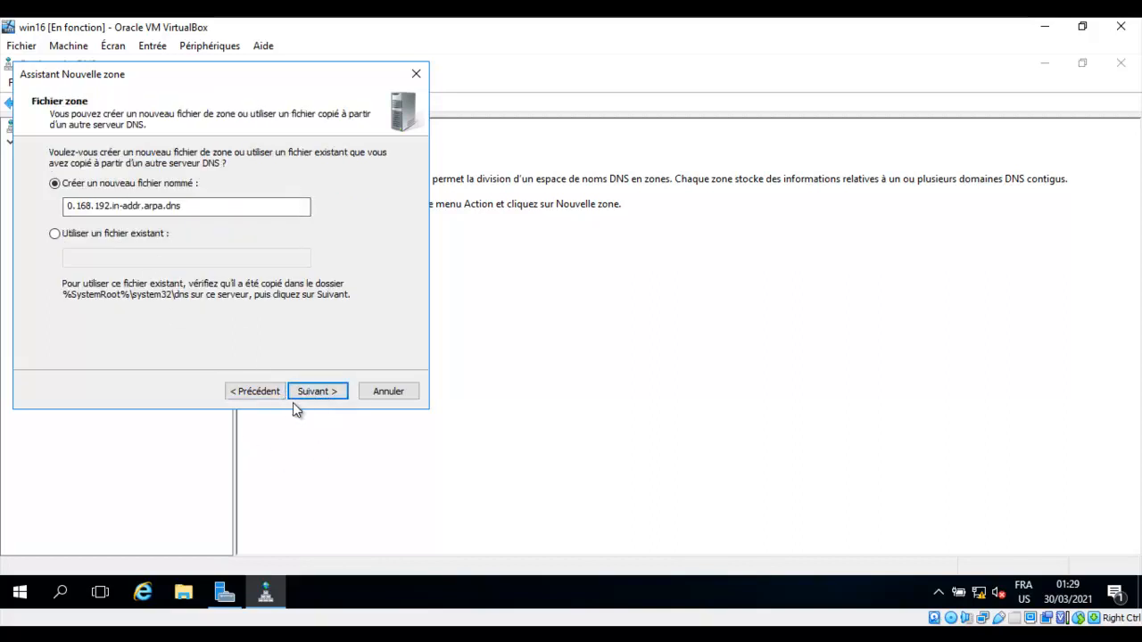
pyautogui.click(312, 395)
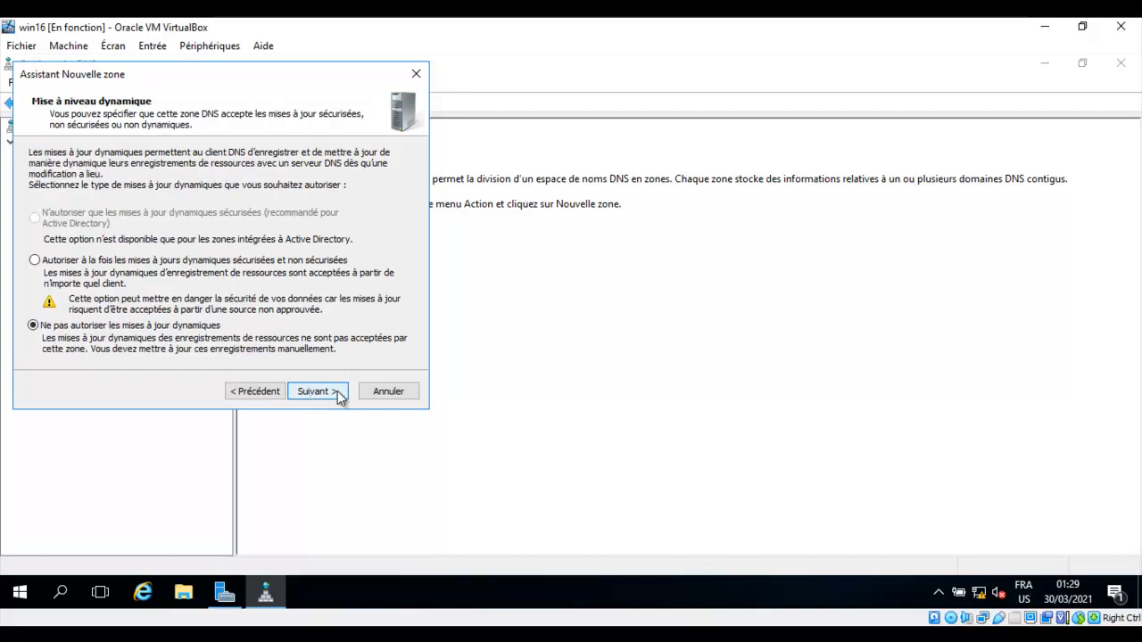
pyautogui.click(337, 393)
pyautogui.click(325, 396)
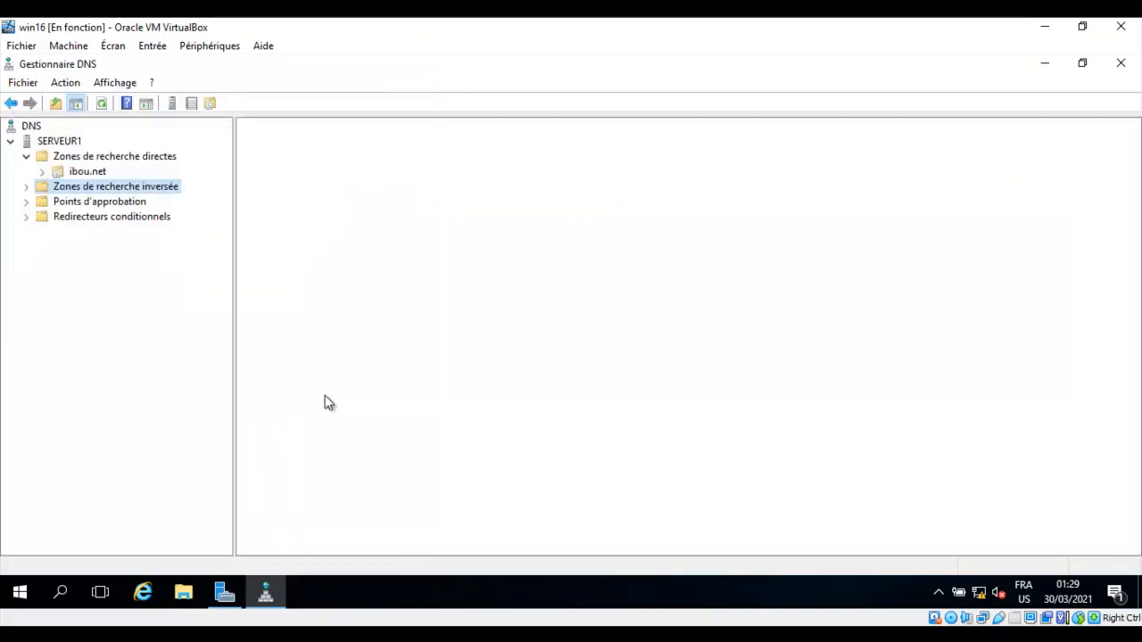
pyautogui.click(121, 156)
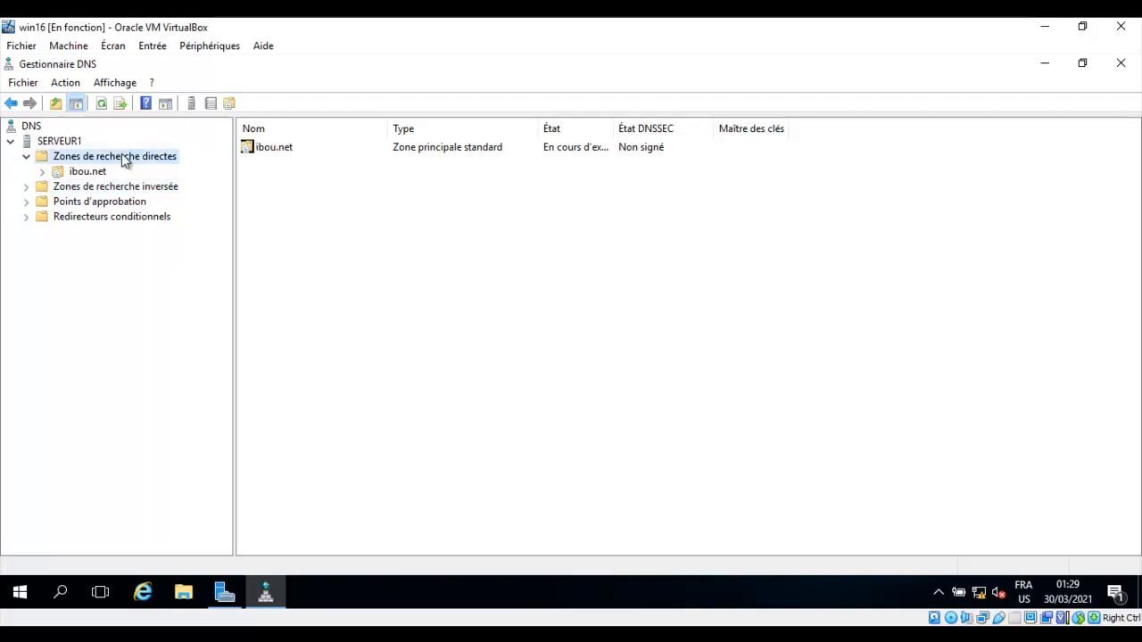
pyautogui.click(79, 171)
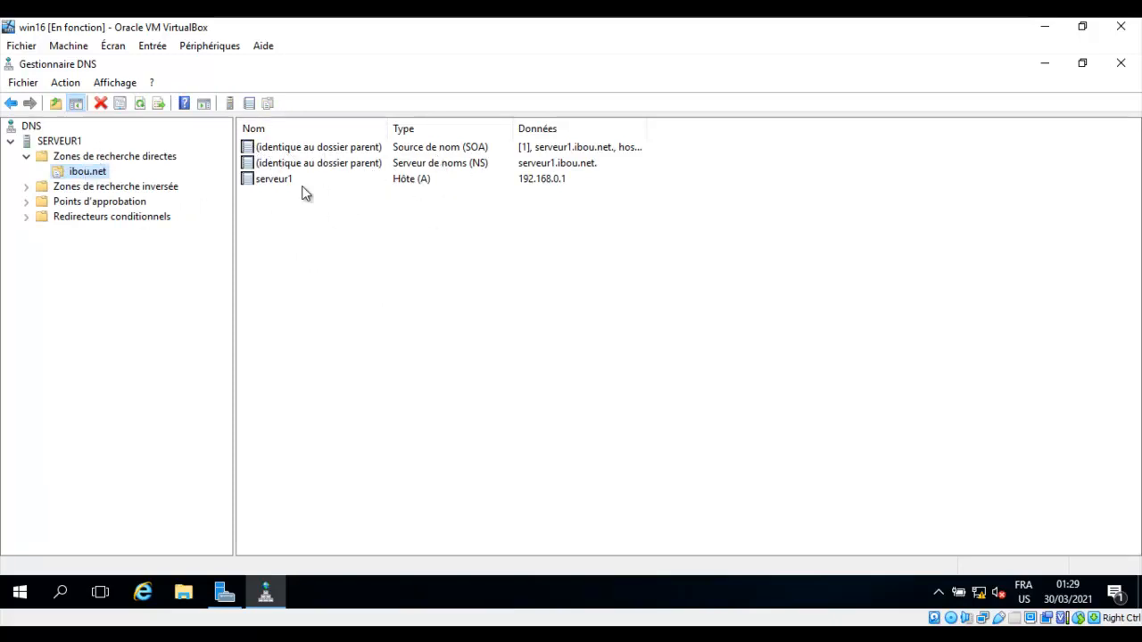
pyautogui.rightClick(441, 266)
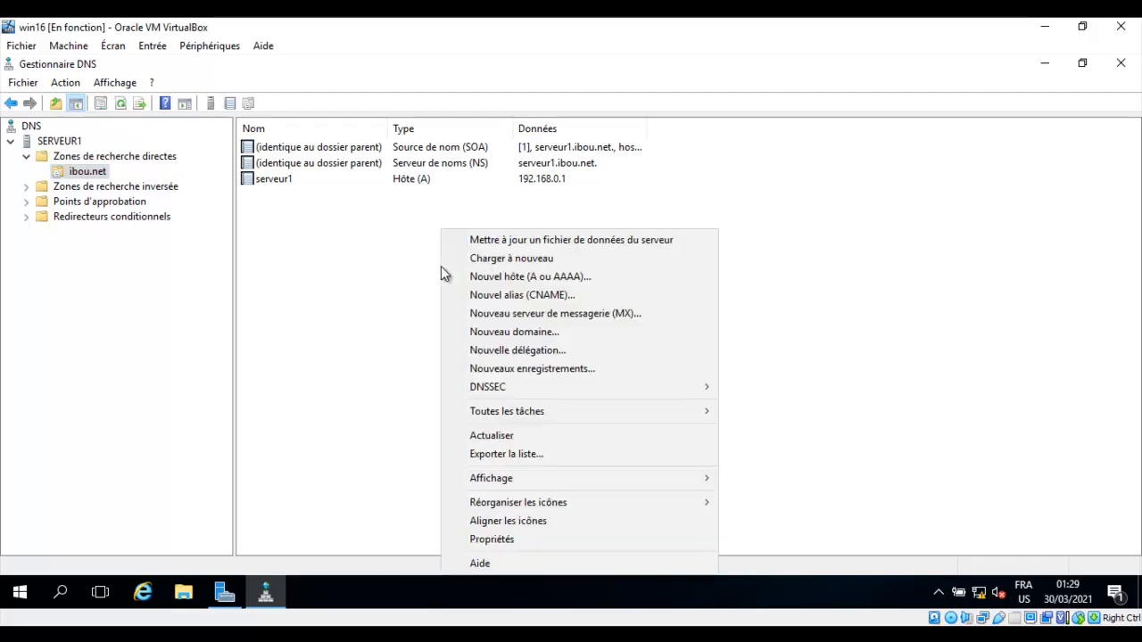
pyautogui.click(561, 299)
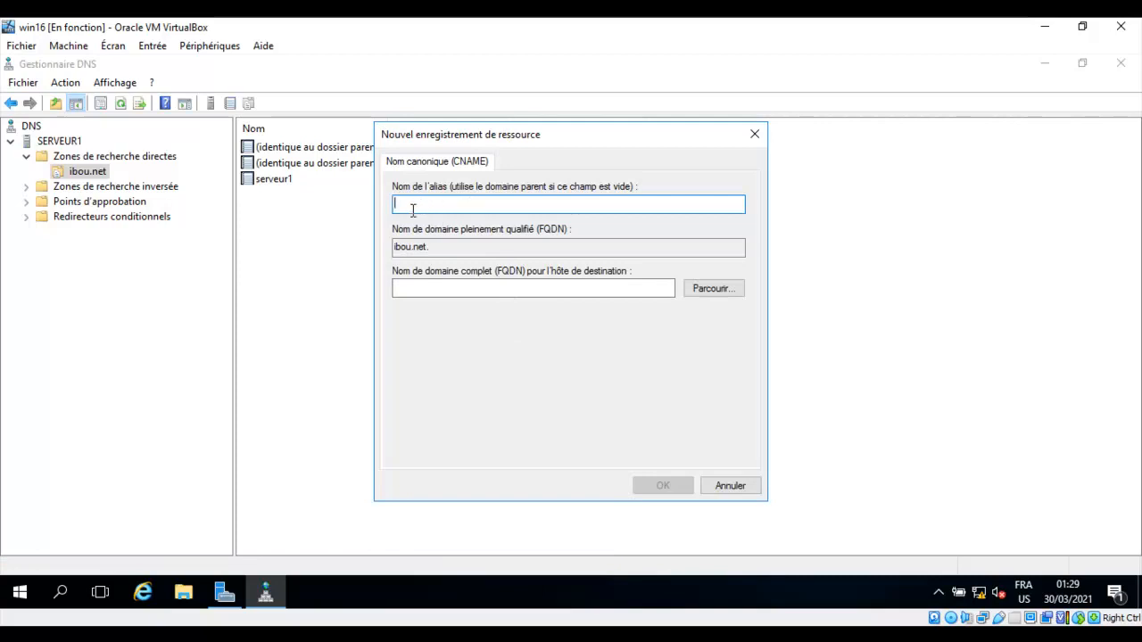
pyautogui.write('www')
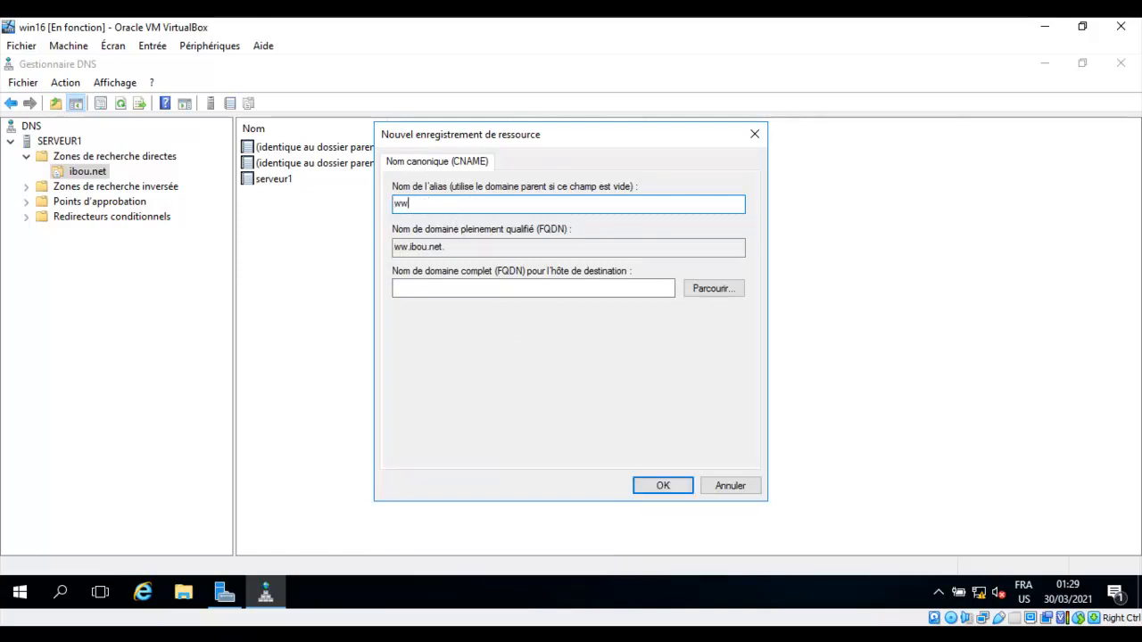
# Point the www alias at serveur1.ibou.net and save the record.
pyautogui.click(722, 293)
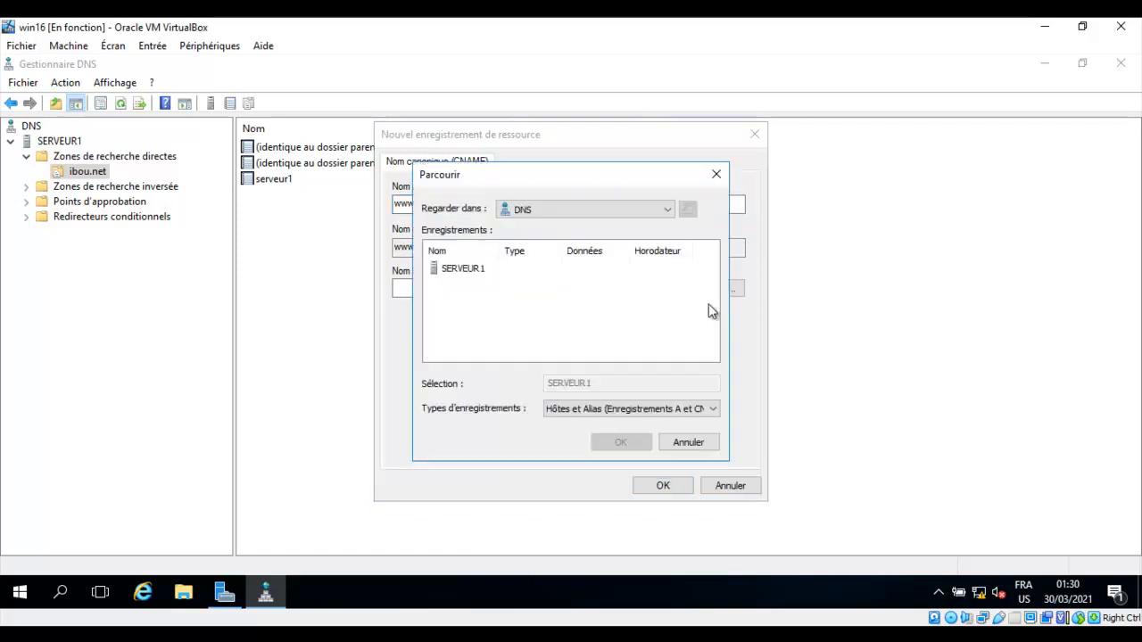
pyautogui.click(475, 272)
pyautogui.doubleClick(475, 271)
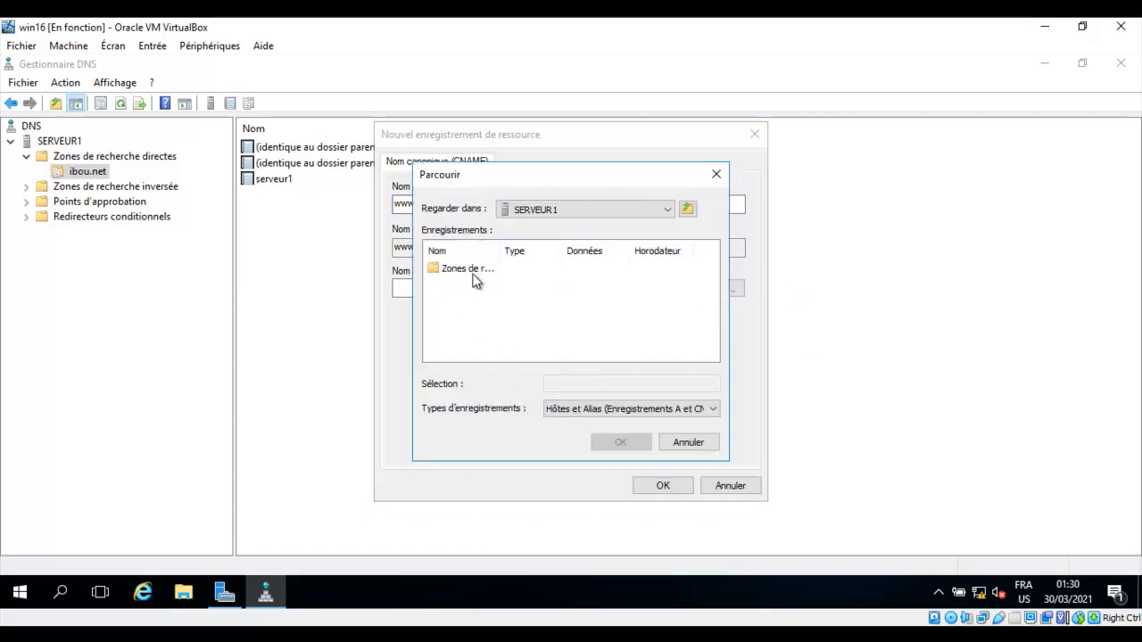
pyautogui.doubleClick(474, 273)
pyautogui.doubleClick(466, 272)
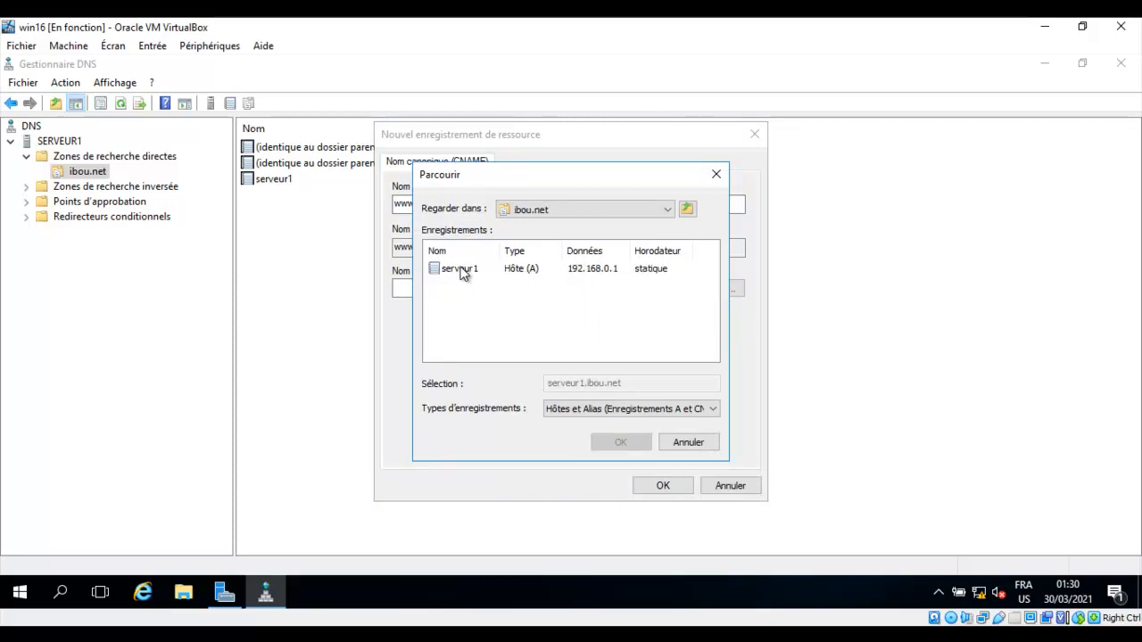
pyautogui.click(463, 272)
pyautogui.click(624, 446)
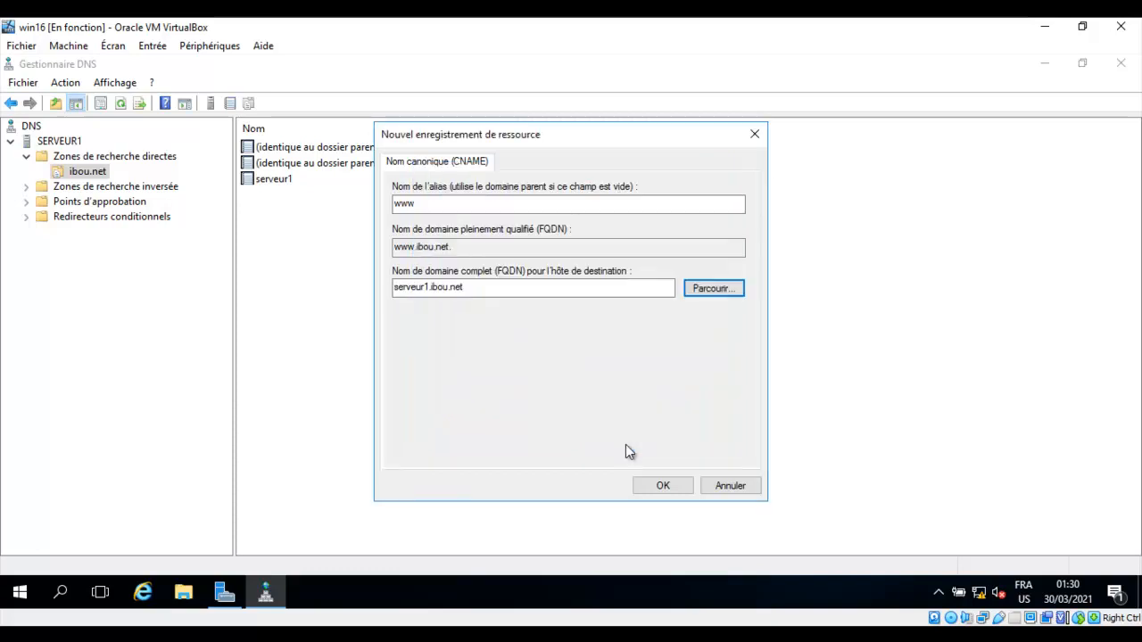
pyautogui.click(663, 486)
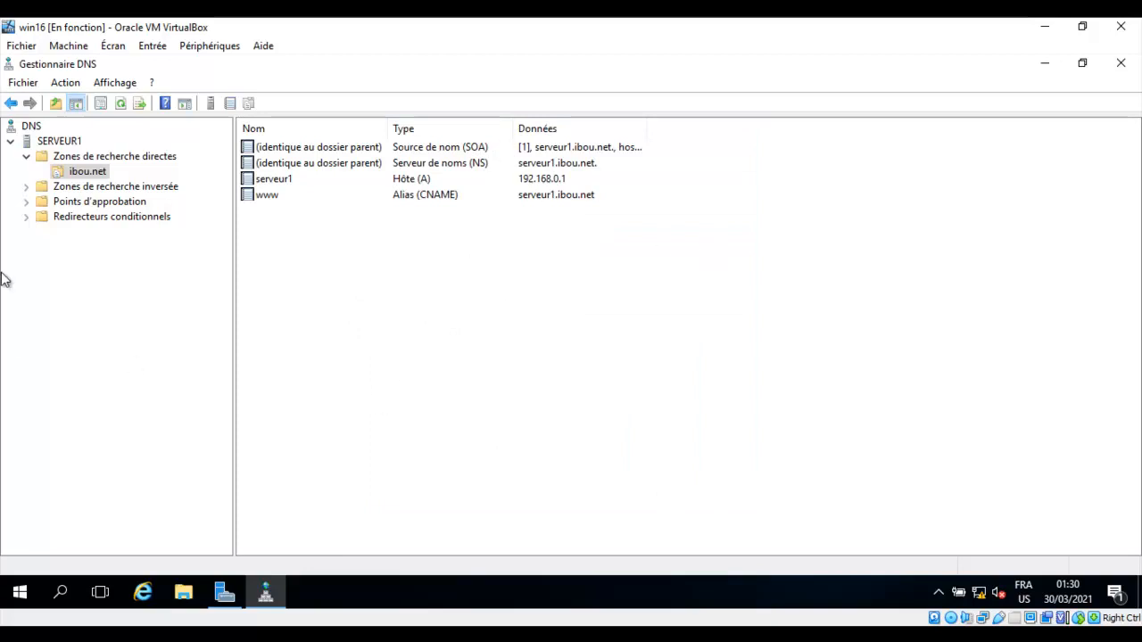
# Open the records of the reverse zone 0.168.192.in-addr.arpa.
pyautogui.click(98, 190)
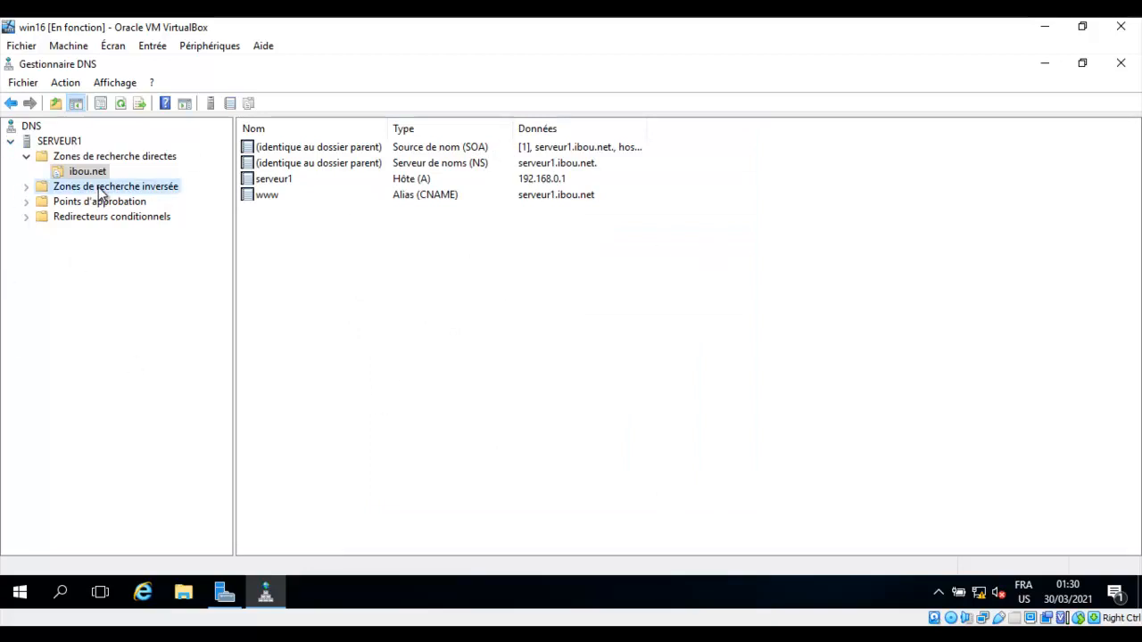
pyautogui.rightClick(100, 194)
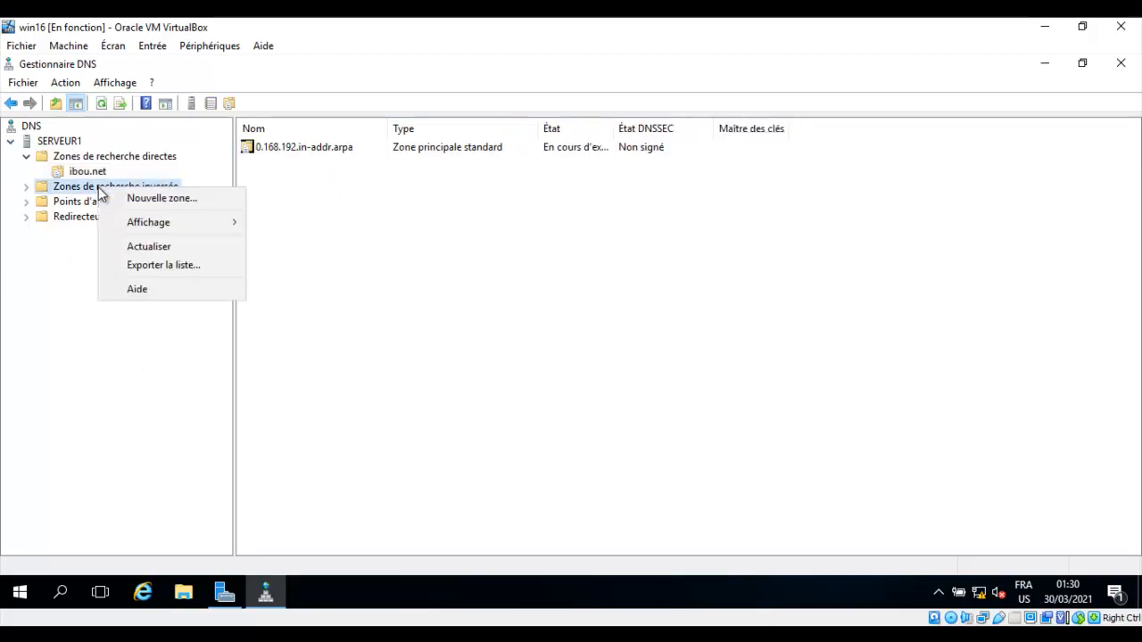
pyautogui.click(470, 250)
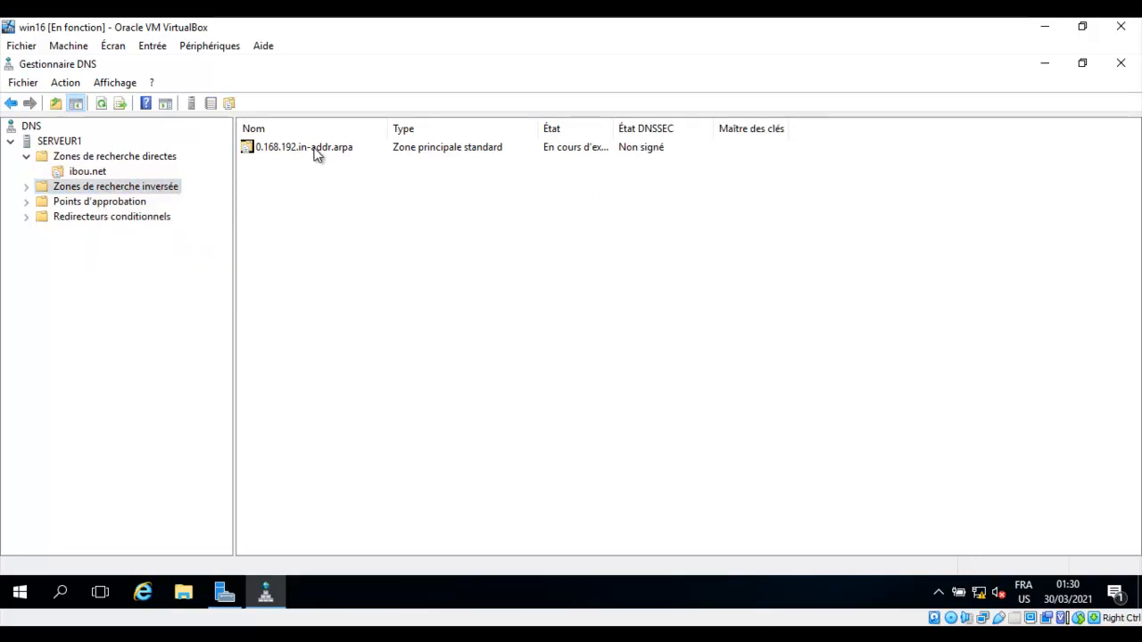
pyautogui.rightClick(332, 214)
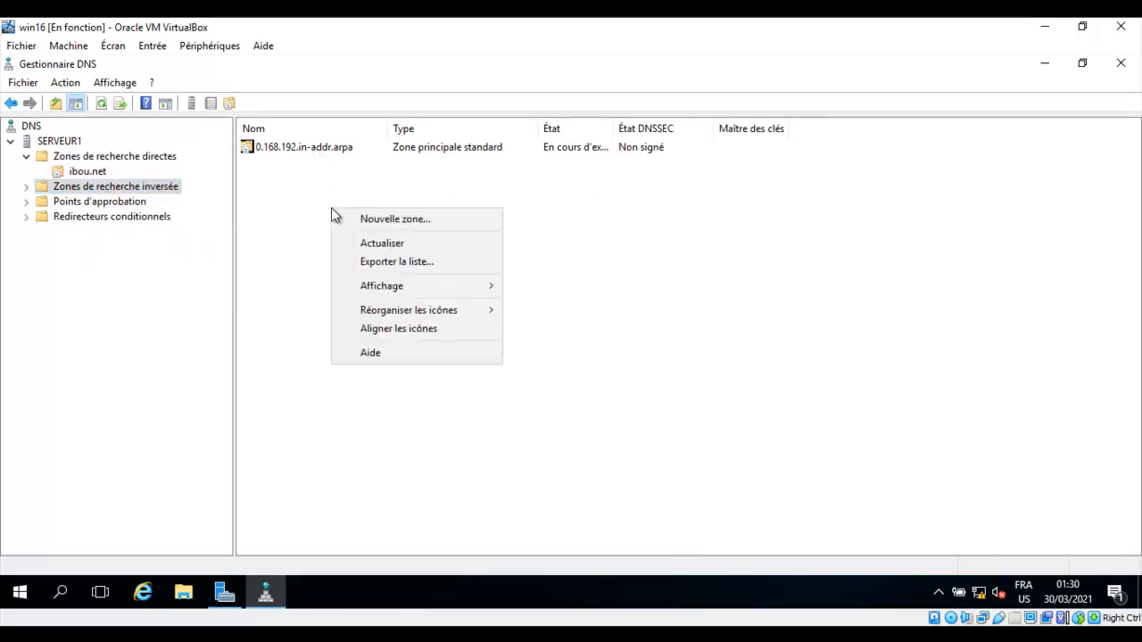
pyautogui.click(317, 149)
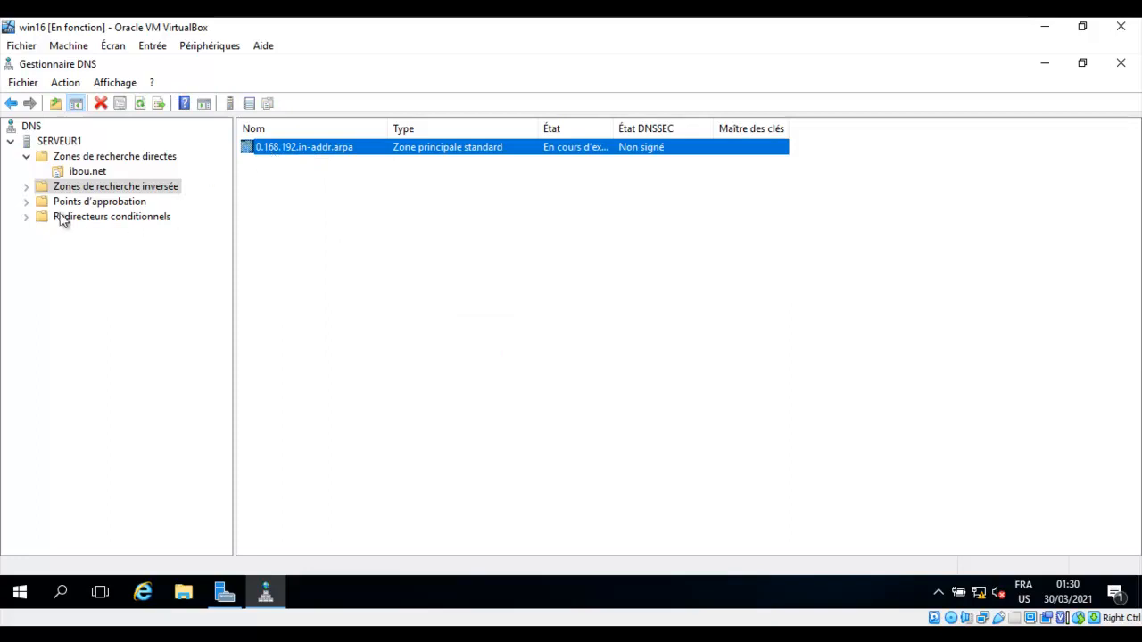
pyautogui.click(26, 186)
pyautogui.click(121, 203)
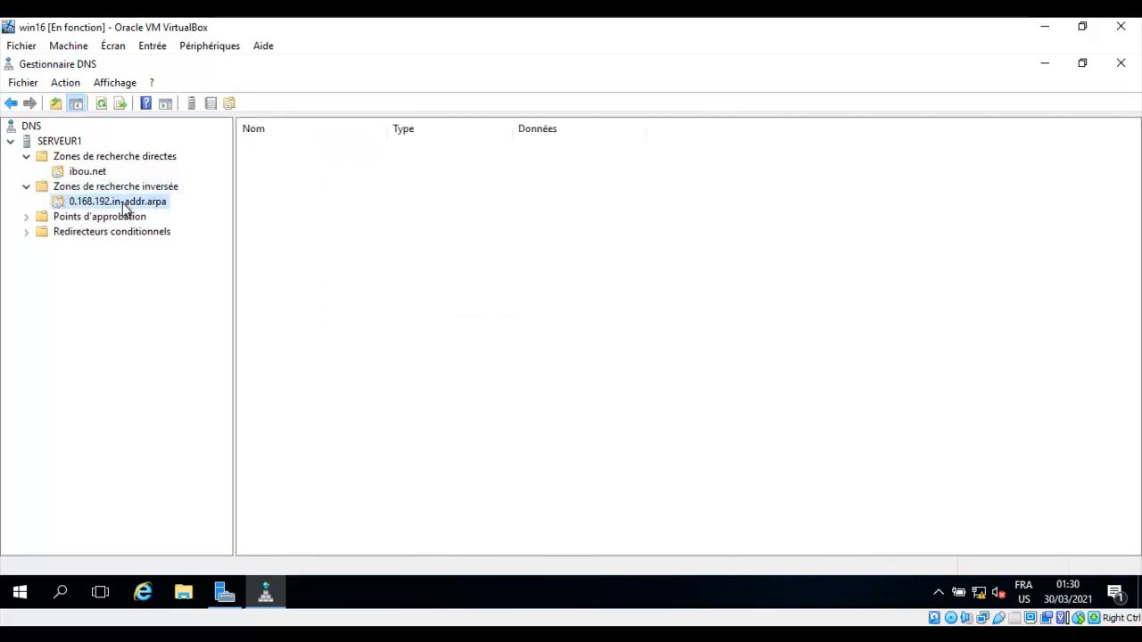
# Add a PTR record mapping 192.168.0.1 to serveur1.ibou.net.
pyautogui.rightClick(390, 228)
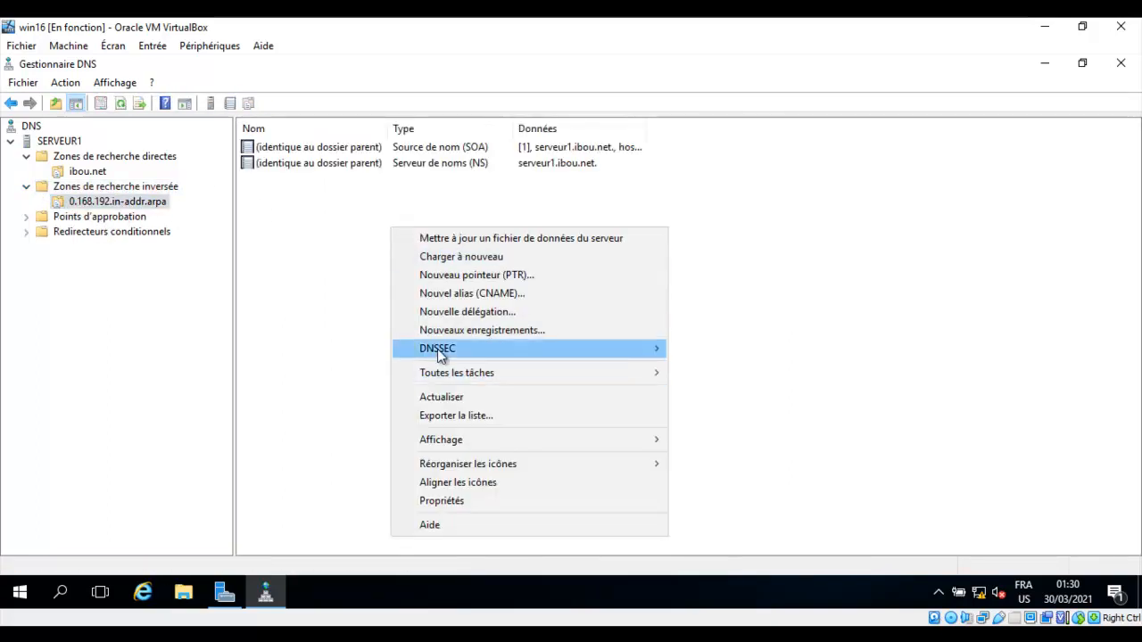
pyautogui.click(499, 276)
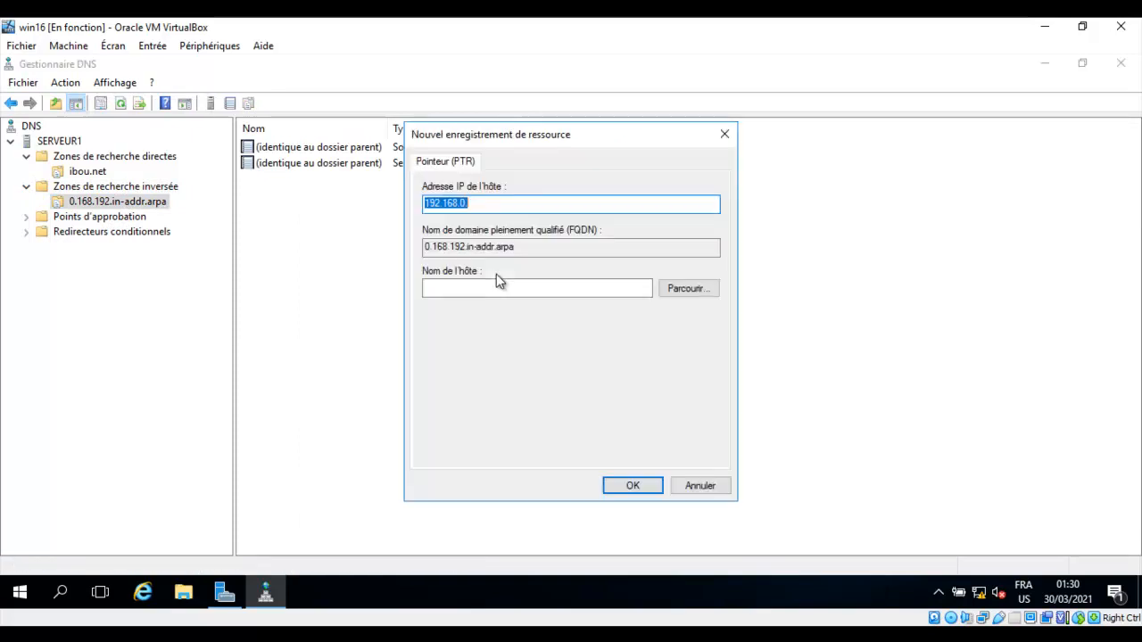
pyautogui.click(476, 204)
pyautogui.write('1')
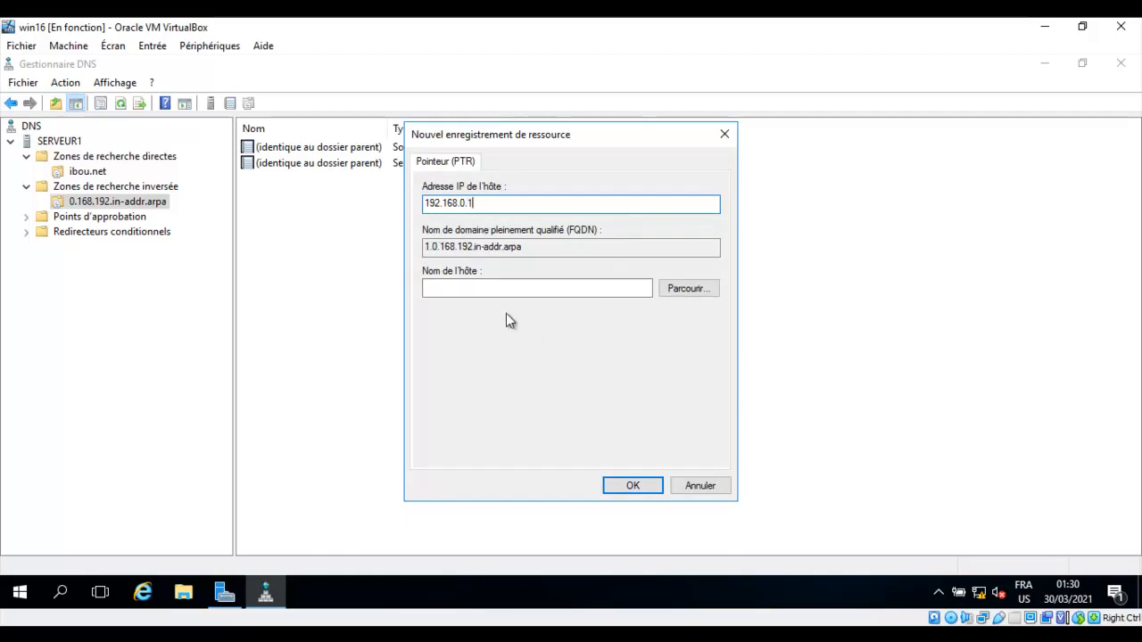
pyautogui.click(688, 289)
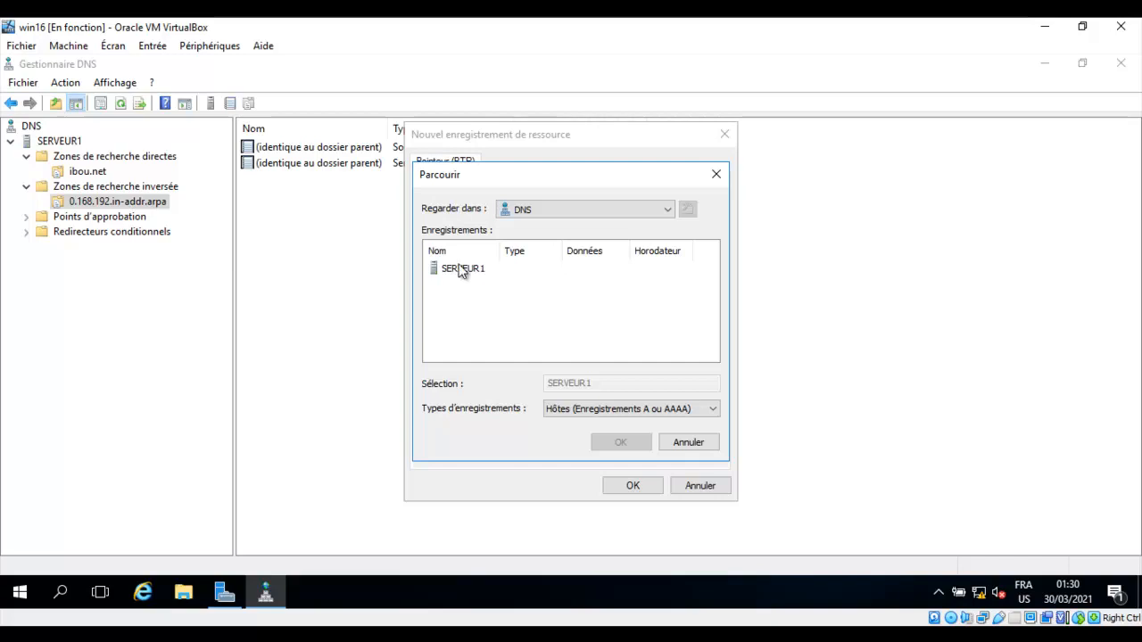
pyautogui.doubleClick(448, 272)
pyautogui.doubleClick(464, 272)
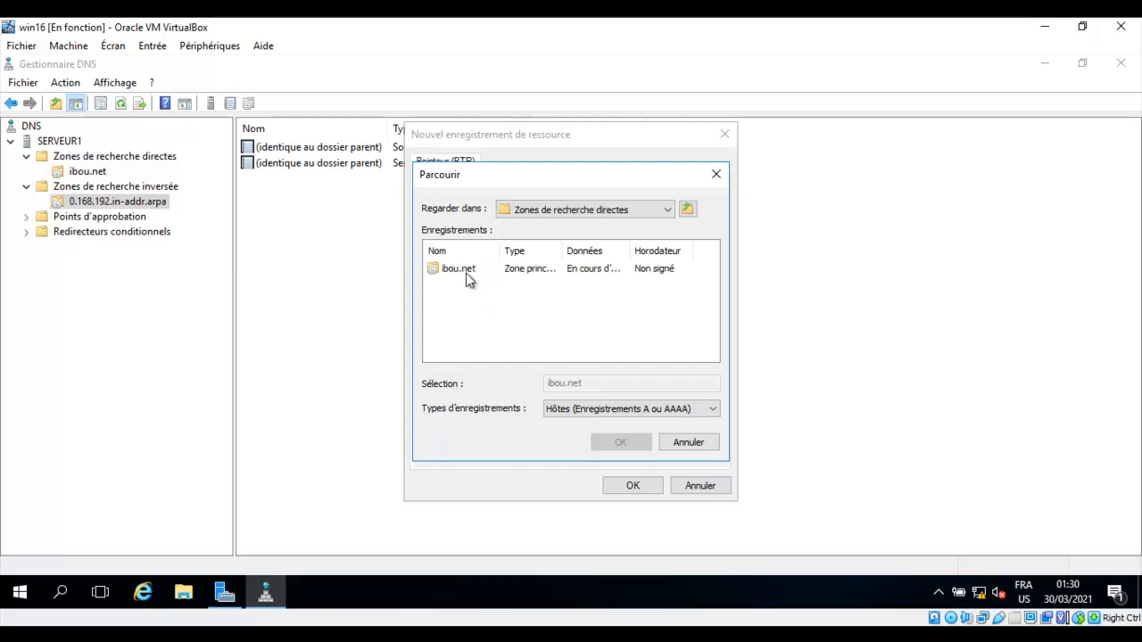
pyautogui.doubleClick(464, 272)
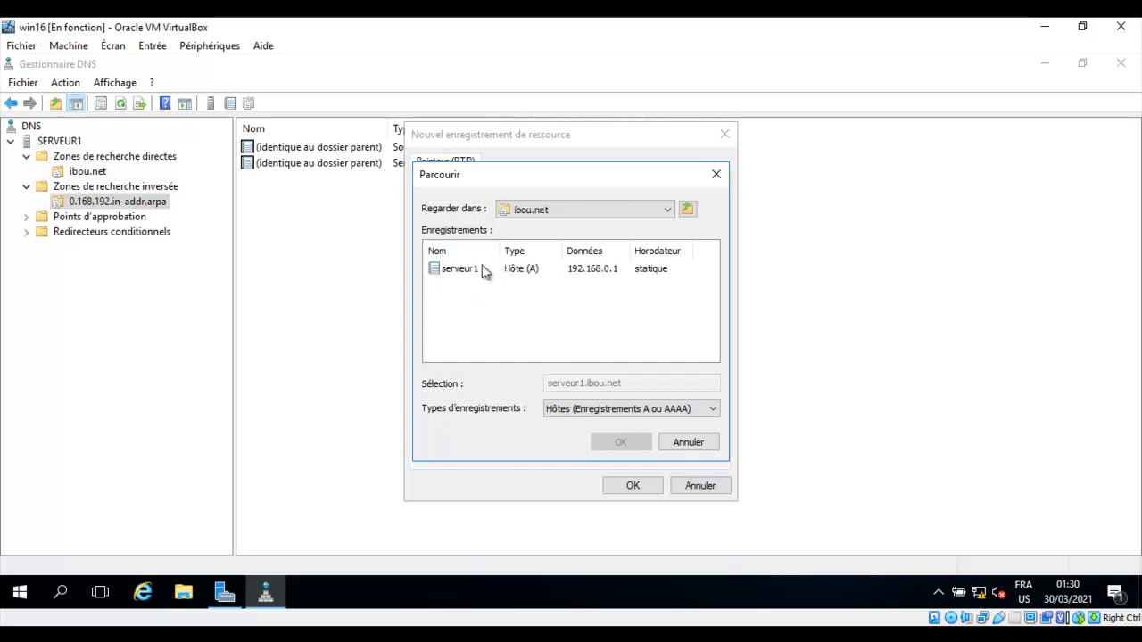
pyautogui.click(477, 270)
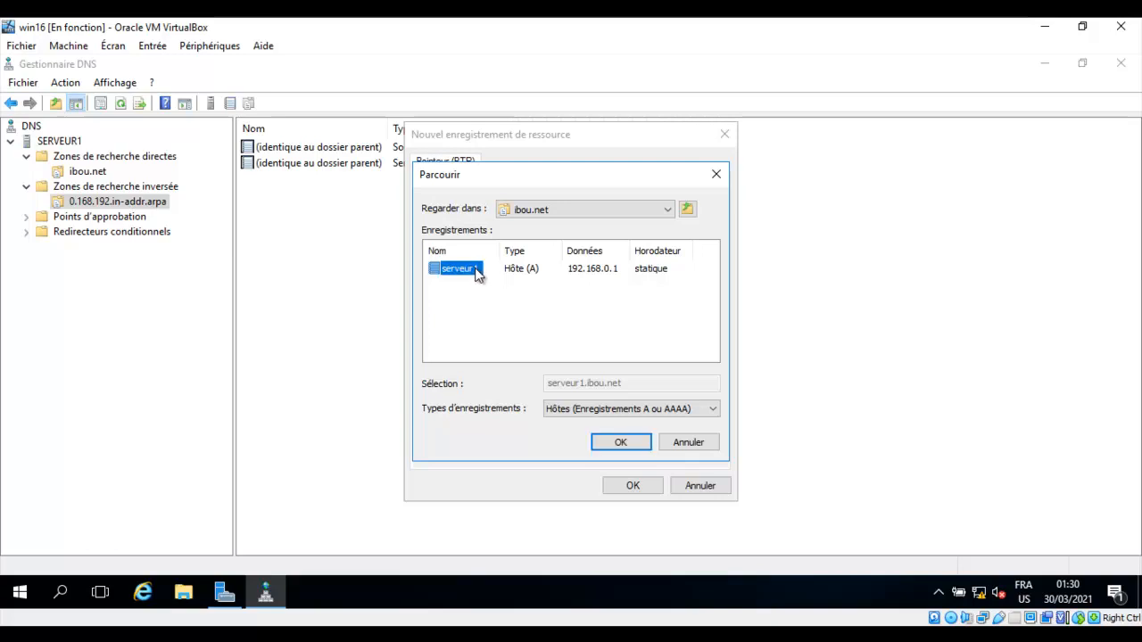
pyautogui.click(622, 441)
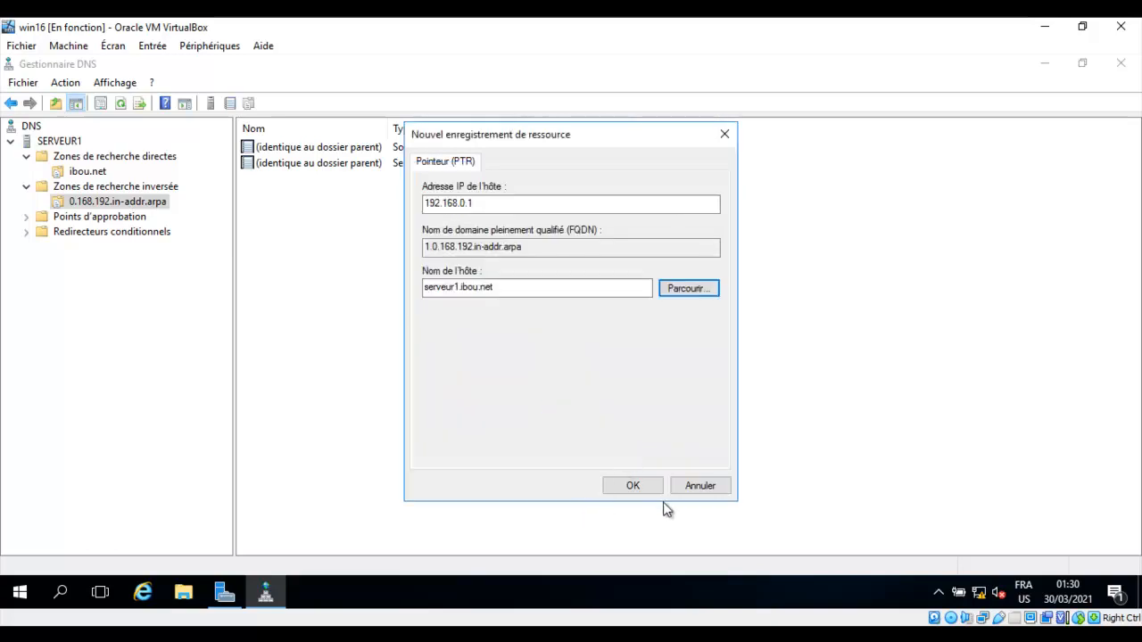
pyautogui.click(636, 486)
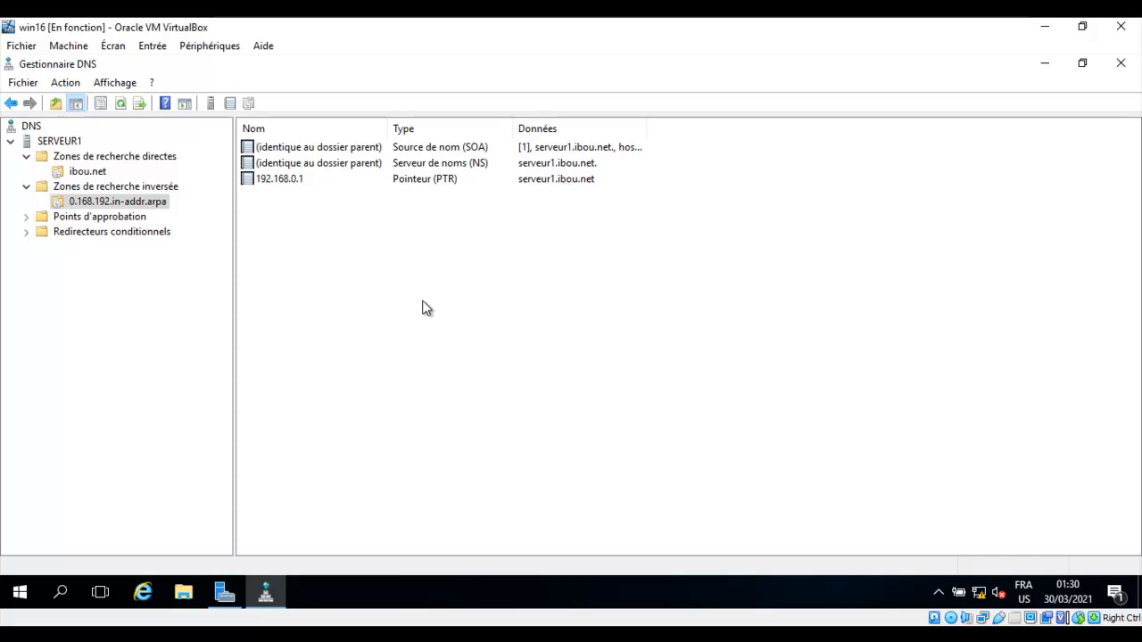
# Run nslookup from SERVEUR1 and look up www, resolving to serveur1.ibou.net at 192.168.0.1.
pyautogui.click(11, 143)
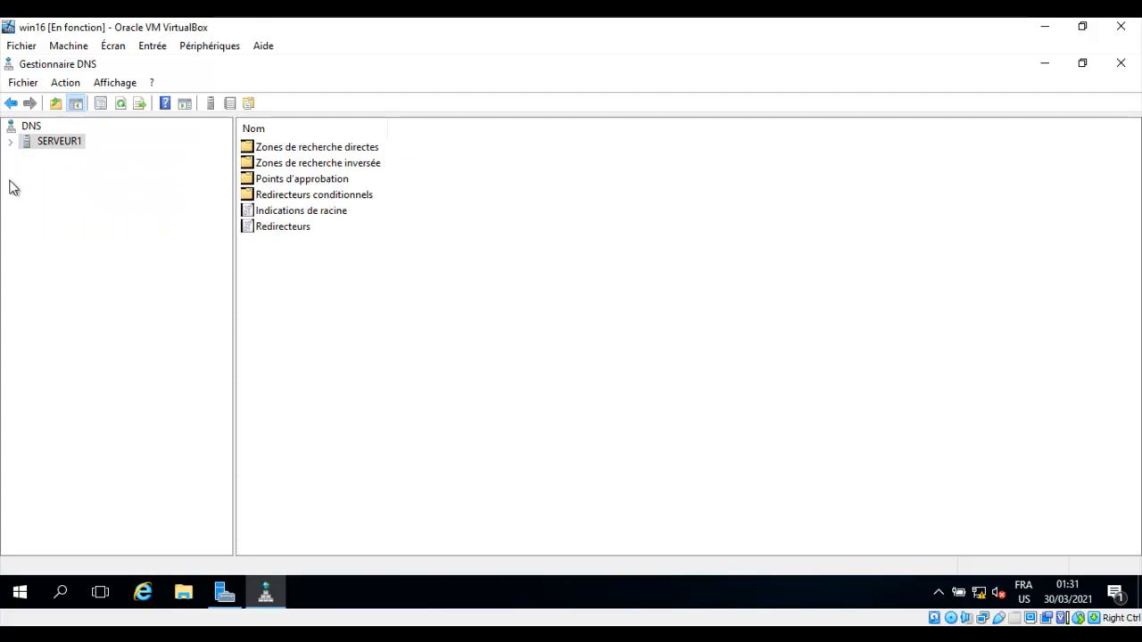
pyautogui.rightClick(41, 140)
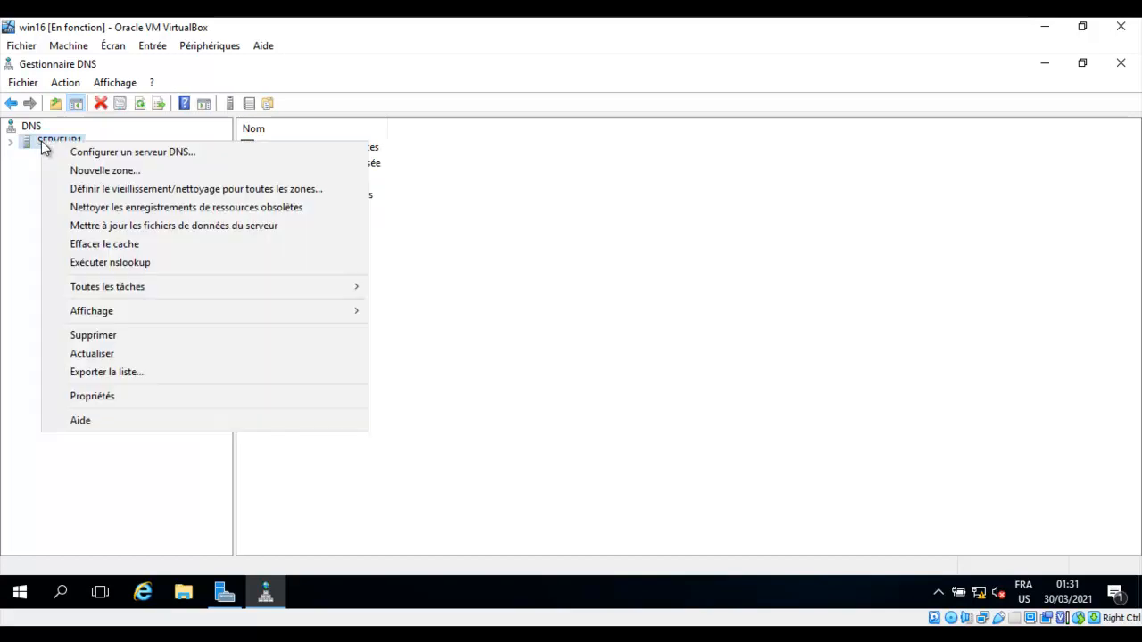
pyautogui.click(127, 271)
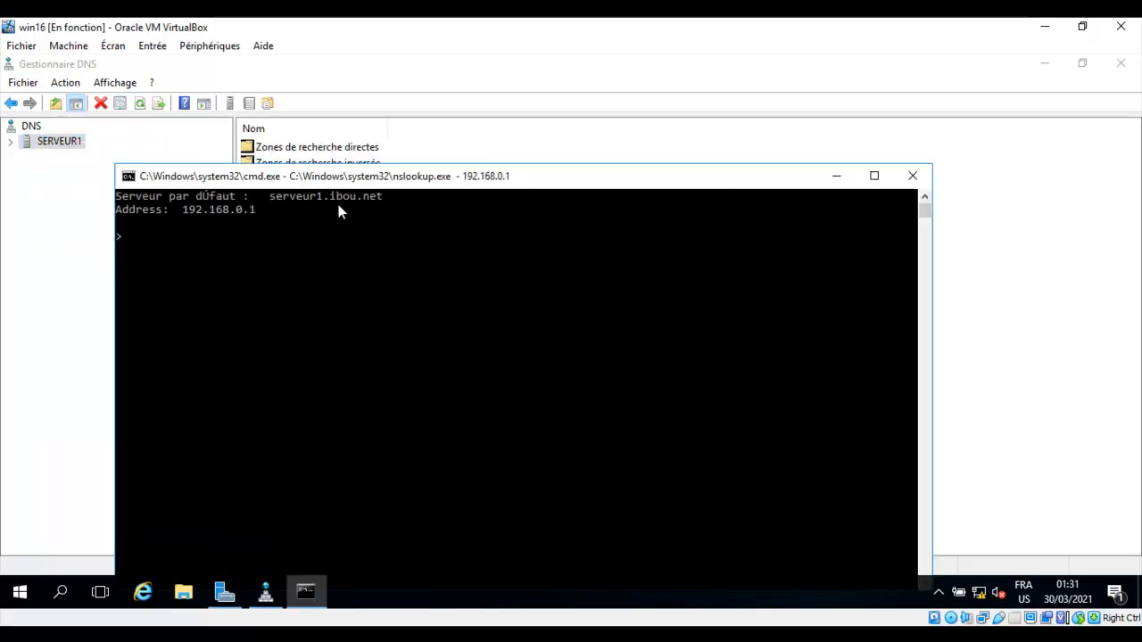
pyautogui.moveTo(370, 177); pyautogui.dragTo(352, 94)
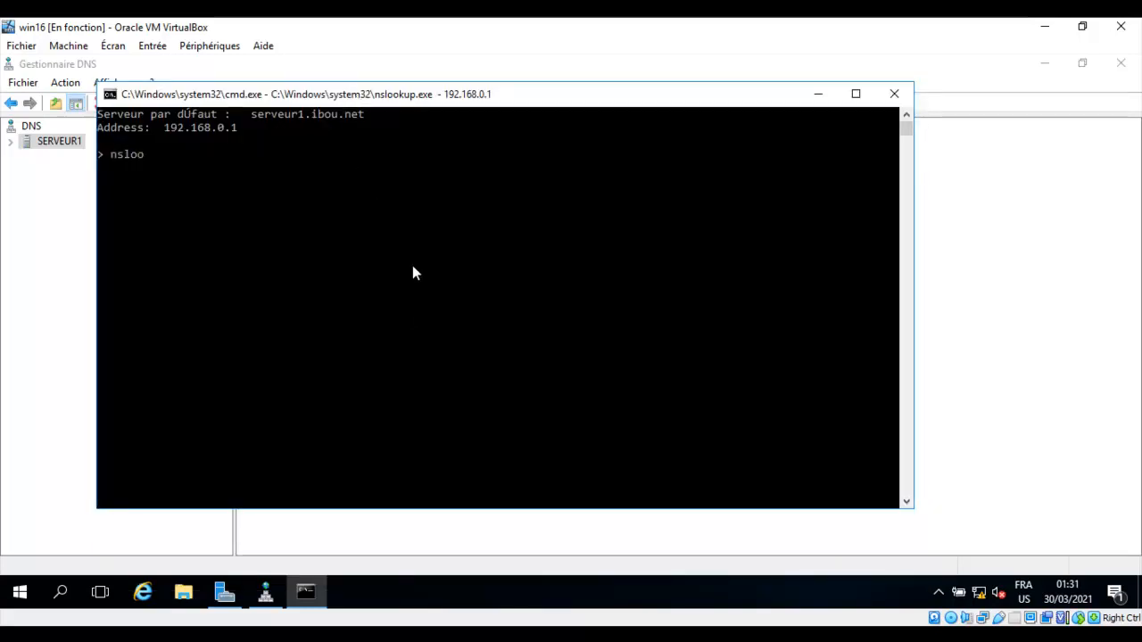
pyautogui.press('BackSpace')
pyautogui.press('BackSpace')
pyautogui.press('BackSpace')
pyautogui.press('Return')
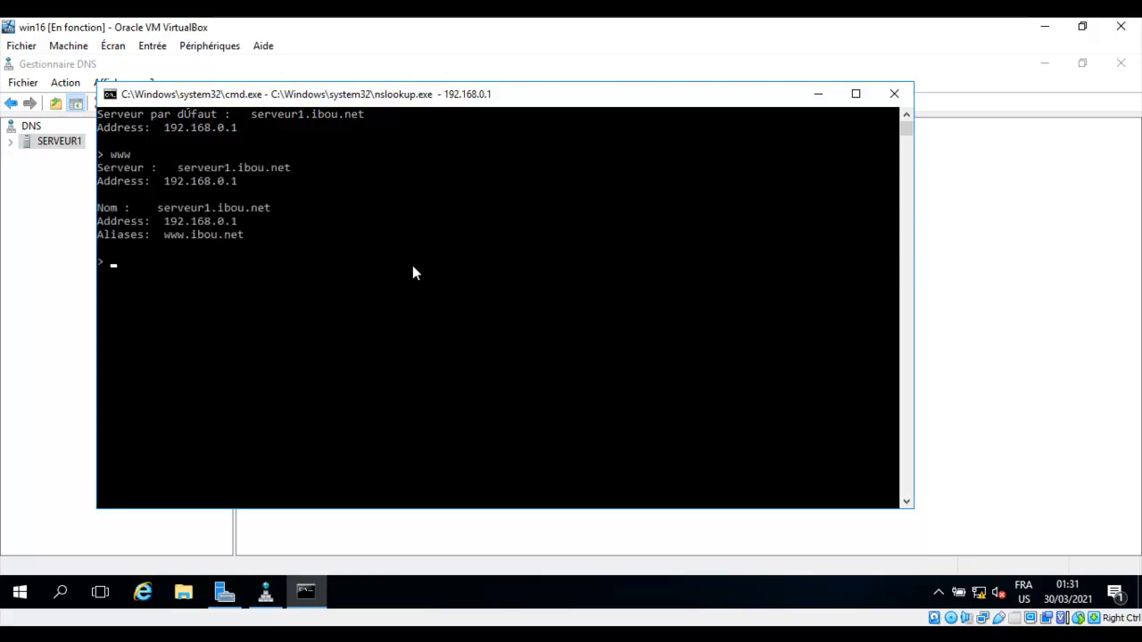